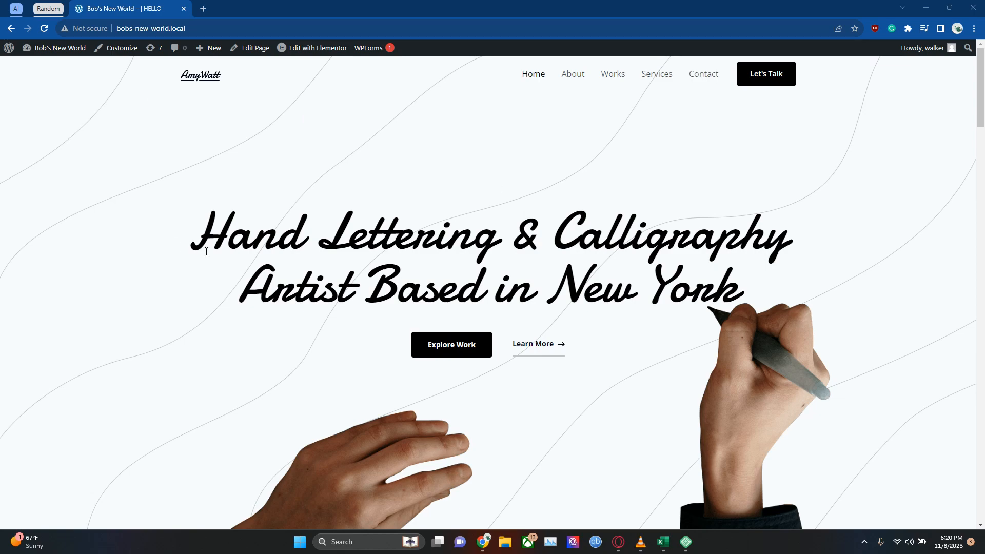
Open the site customizer and examine the theme's global typography, color and button settings.
mouse_move(930, 49)
mouse_move(323, 54)
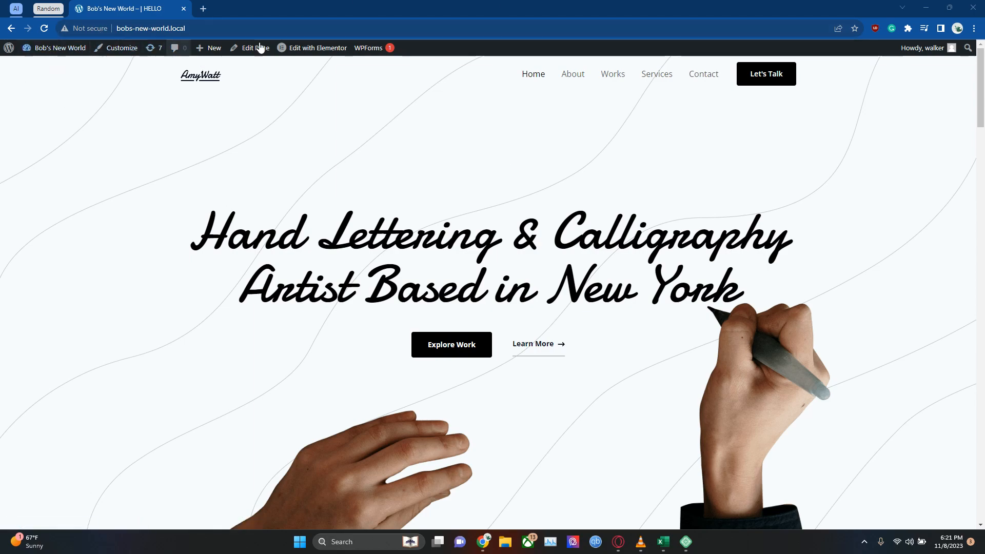
click(122, 49)
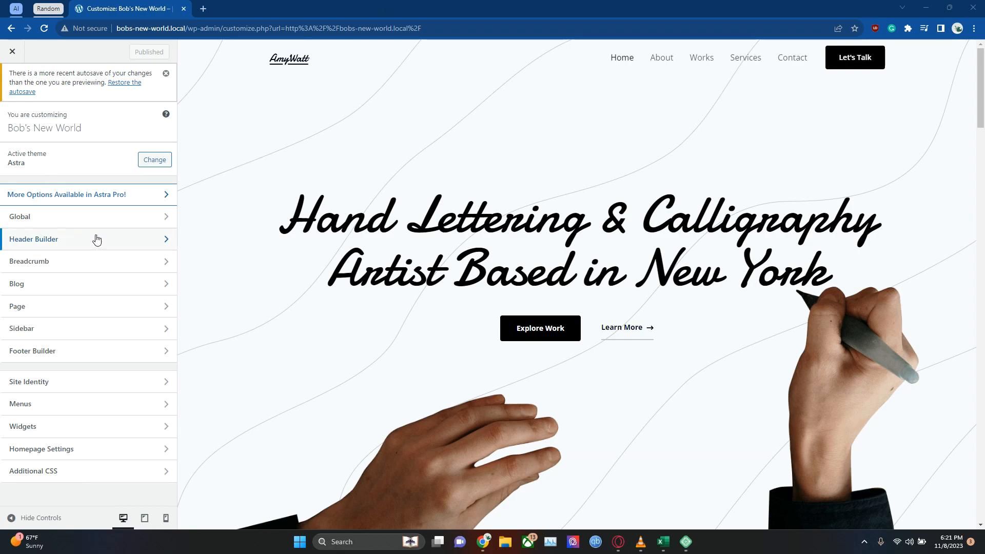
click(166, 223)
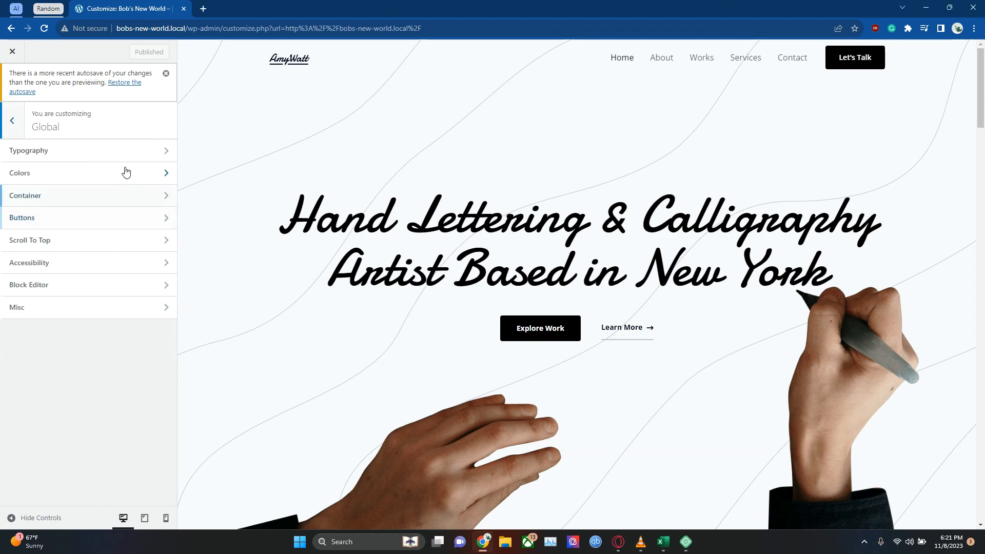
click(146, 161)
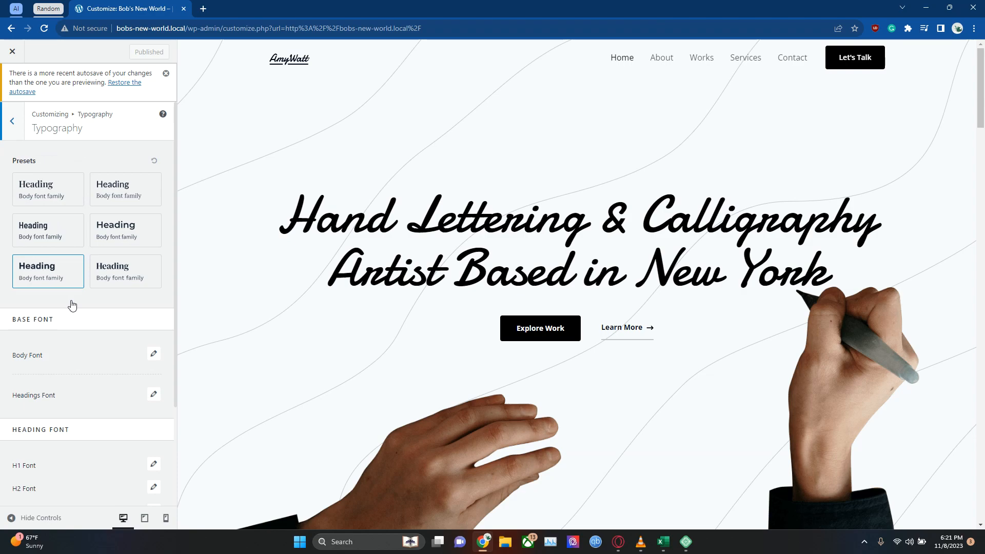
click(12, 121)
click(121, 175)
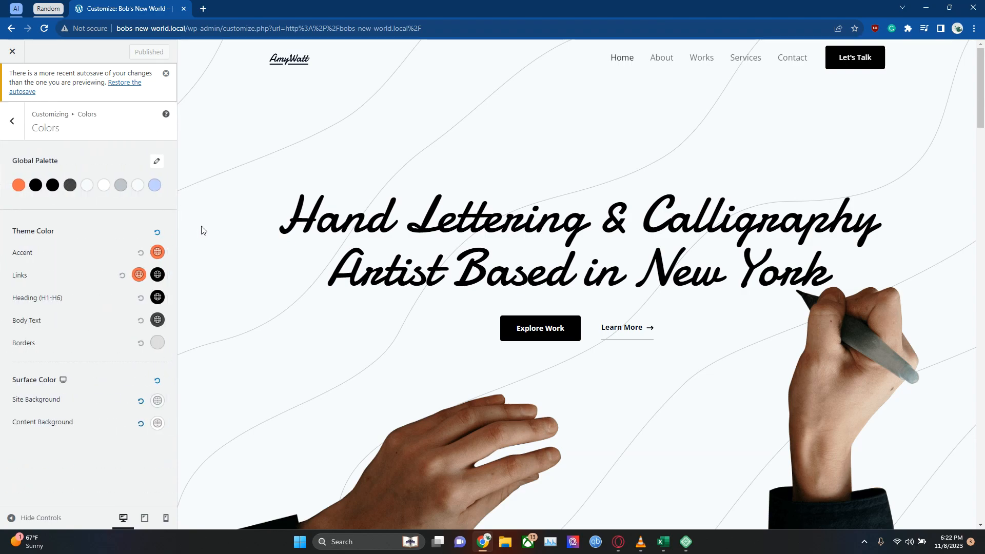
click(16, 122)
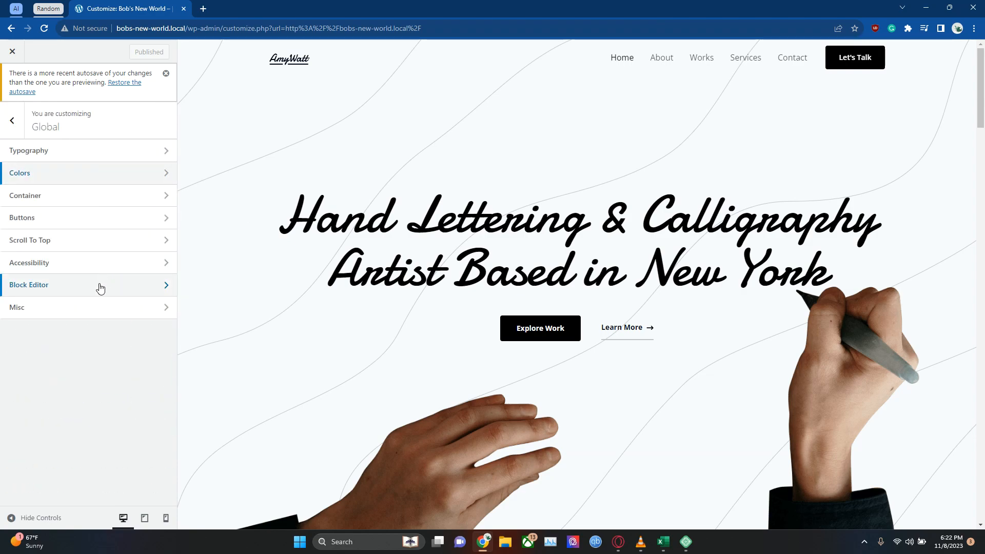
click(110, 219)
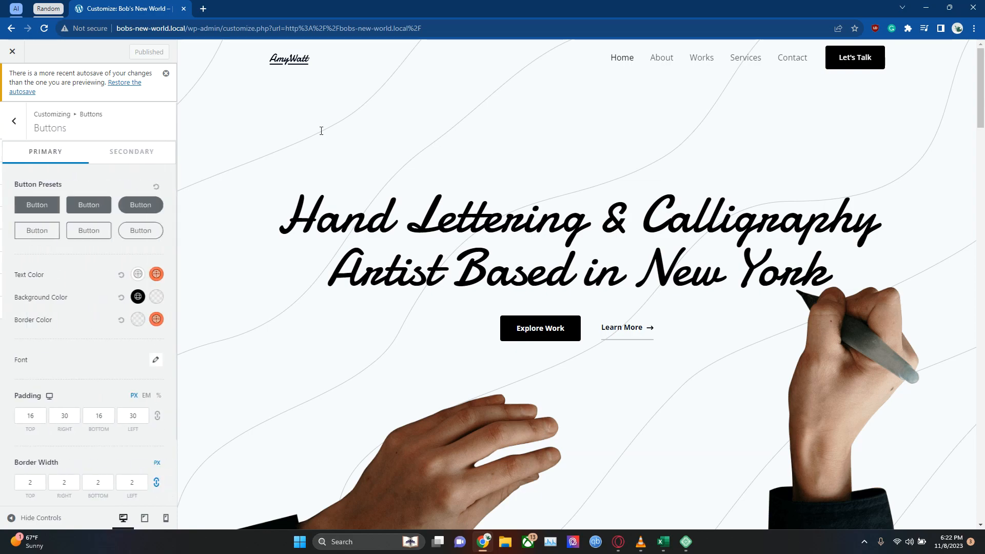
click(21, 128)
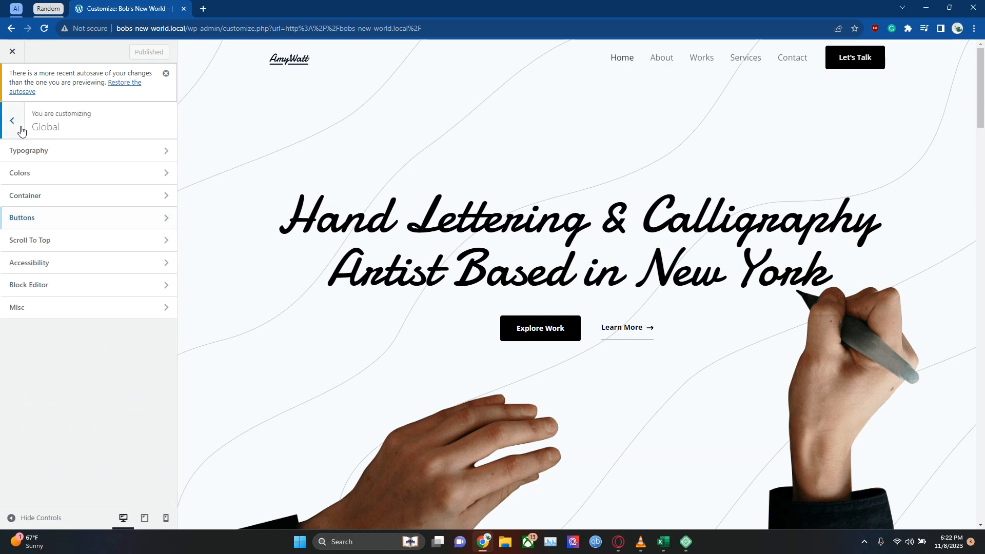
Return to the main customizer options, dismiss the autosave notice and close the customizer.
click(21, 131)
click(166, 74)
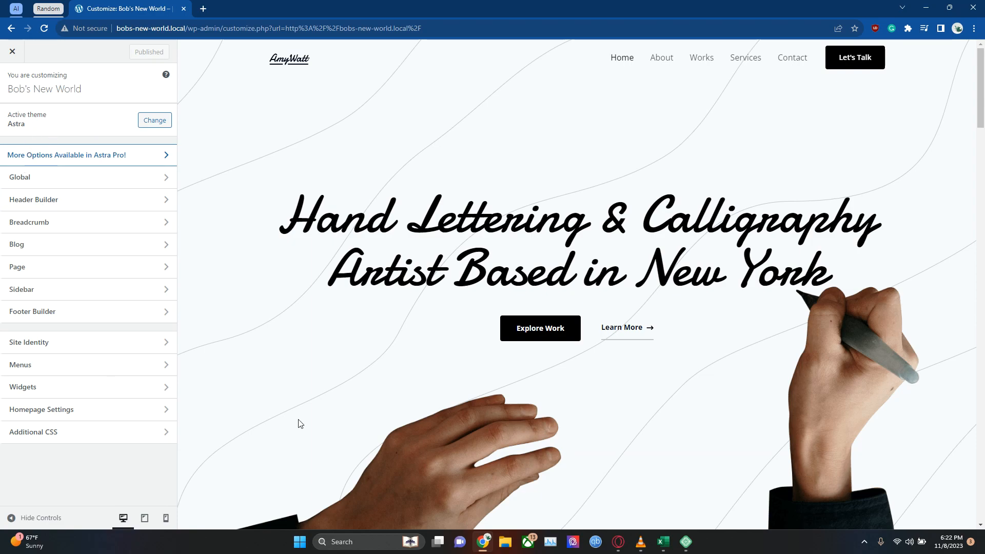
scroll(472, 256, down, 4)
scroll(472, 347, up, 3)
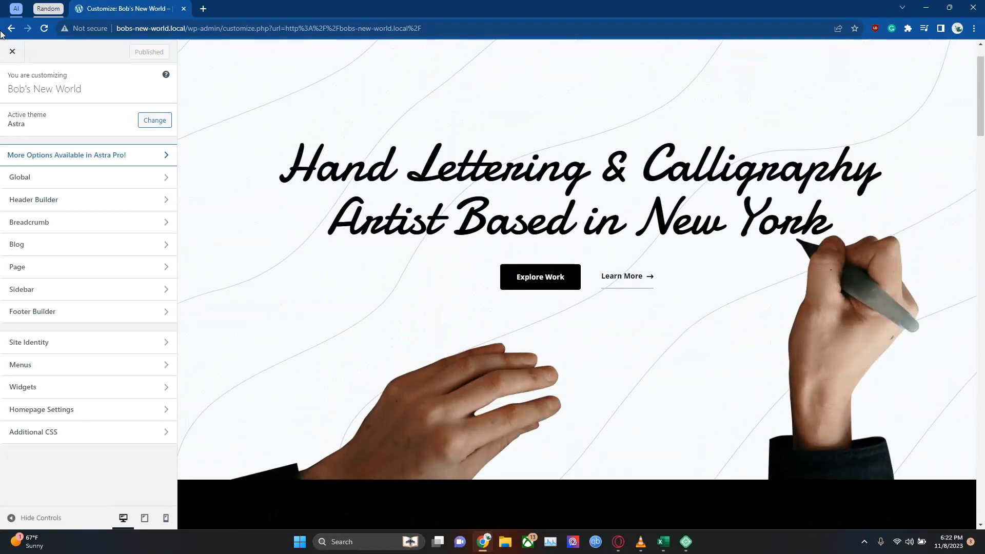
click(15, 53)
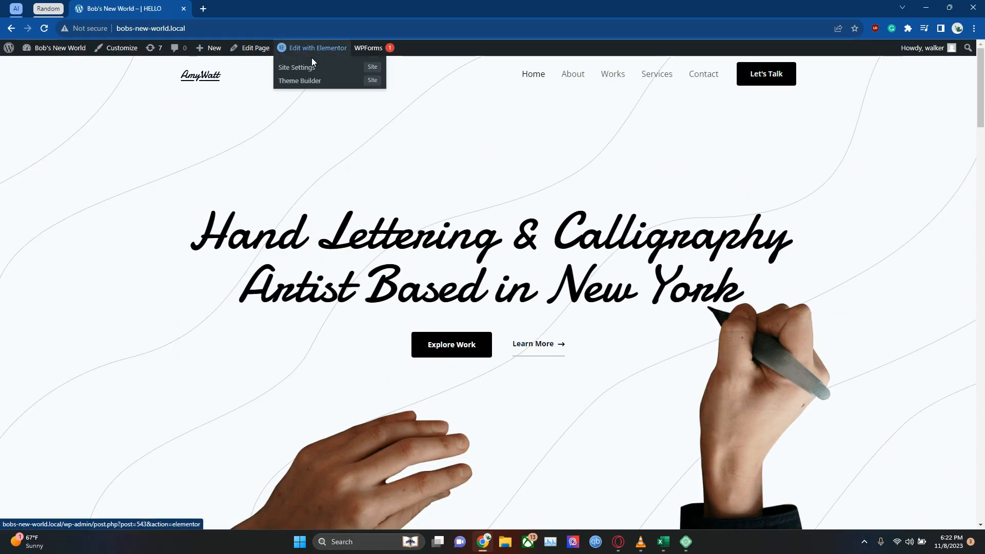
Open the home page in the Elementor editor and look over its global and regular widget lists.
click(310, 69)
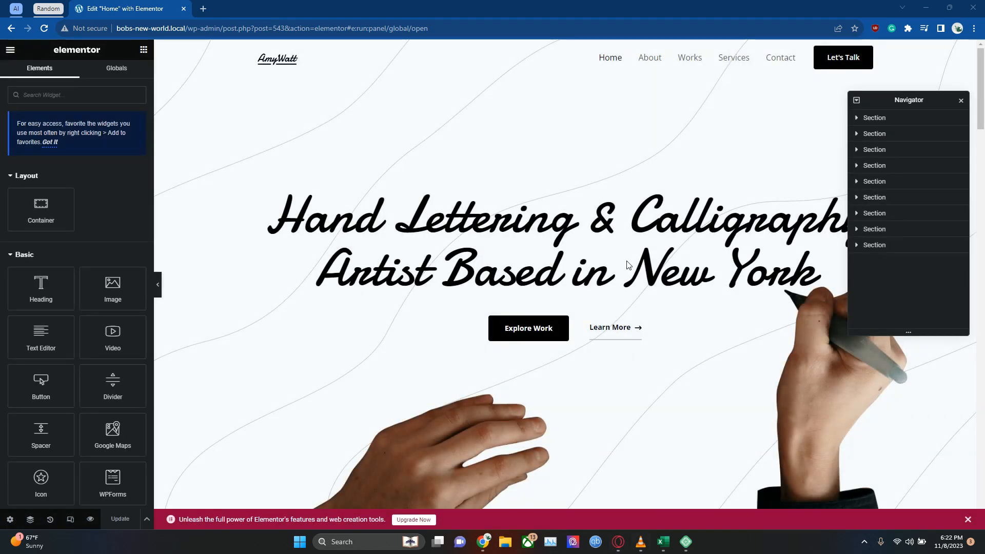
click(117, 68)
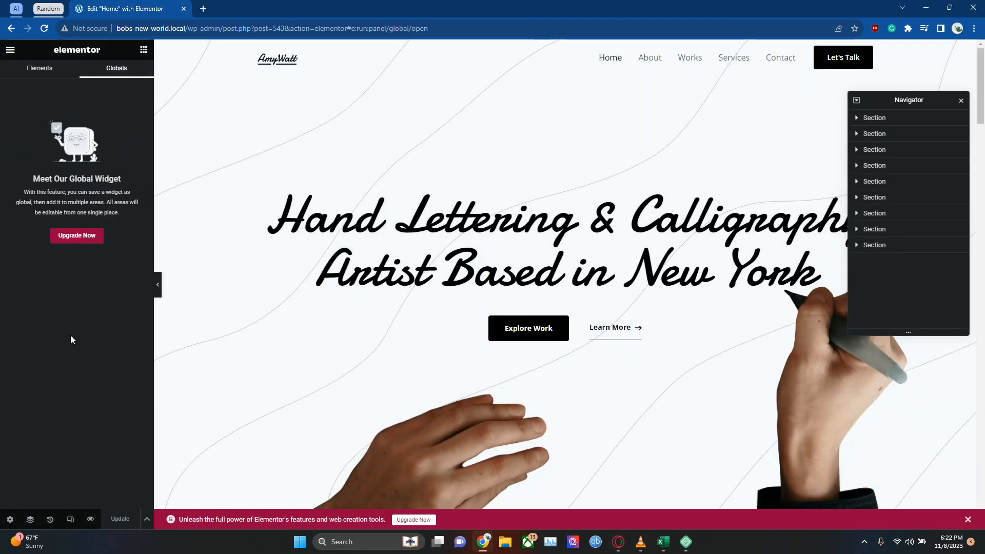
click(45, 77)
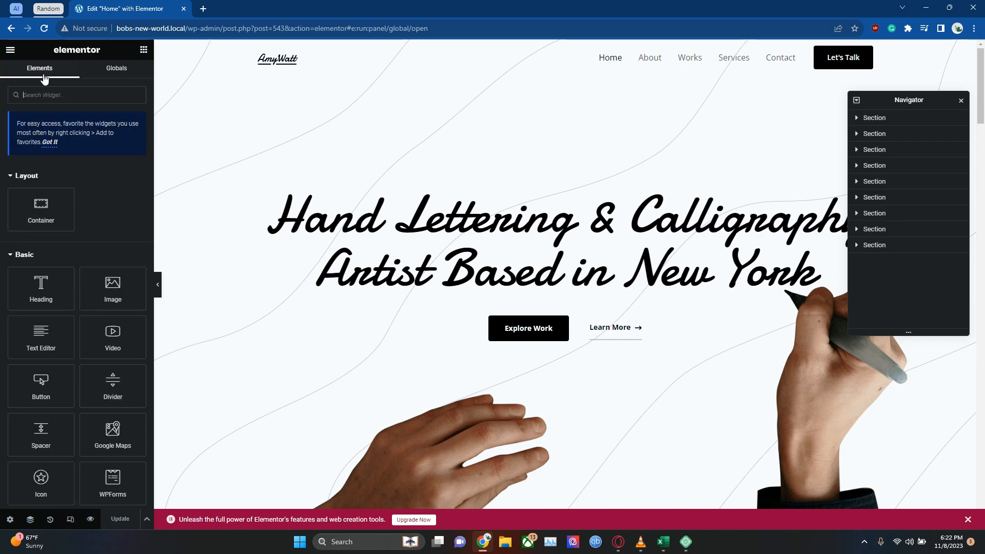
scroll(50, 315, down, 1)
scroll(50, 369, up, 1)
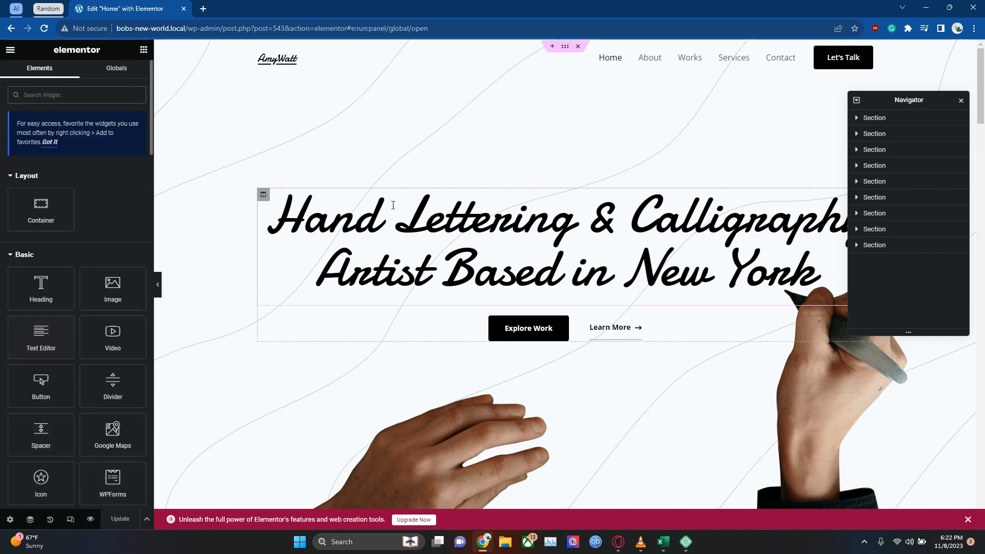
Move the Navigator next to the widget panel and select the "What I Do" heading on the page.
scroll(398, 296, down, 7)
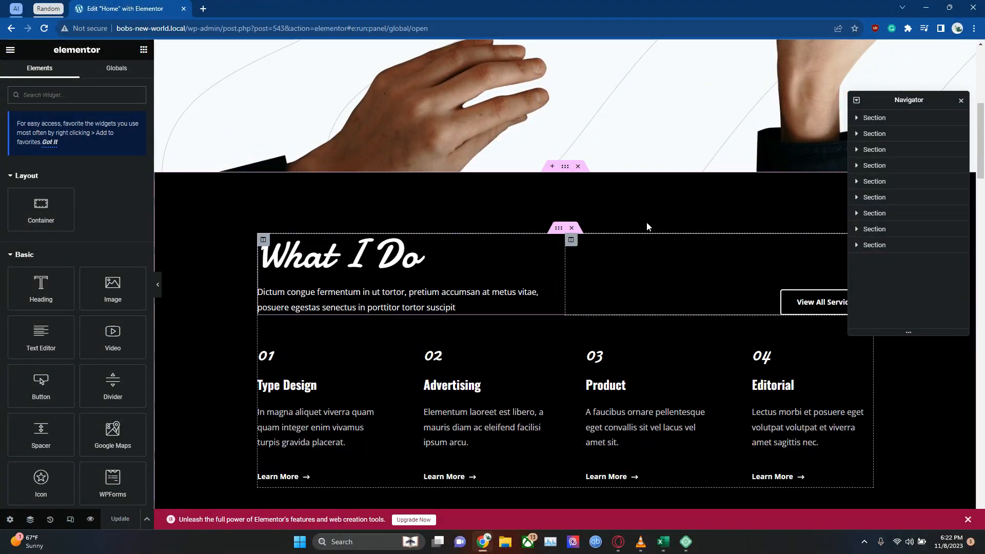
drag(946, 100, 251, 46)
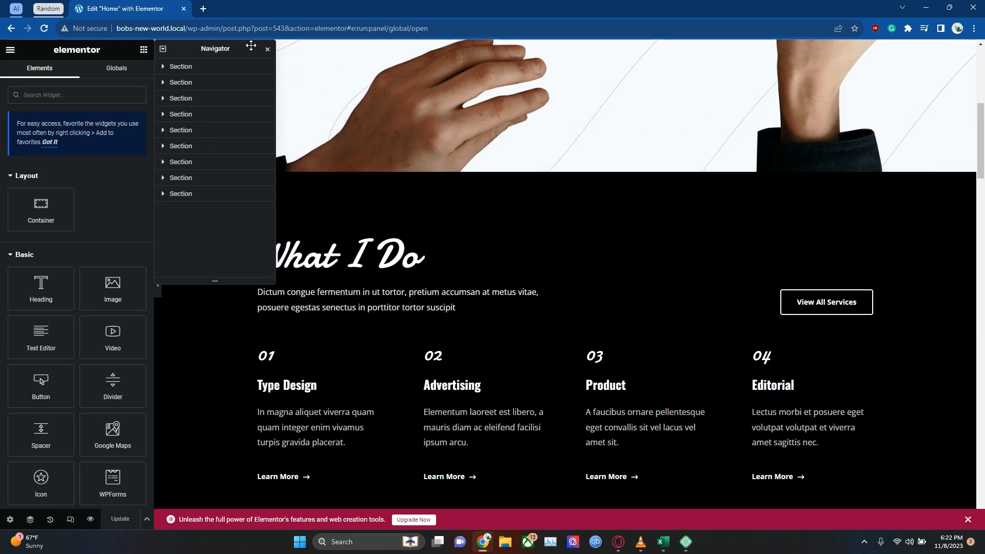
scroll(428, 245, up, 3)
click(437, 416)
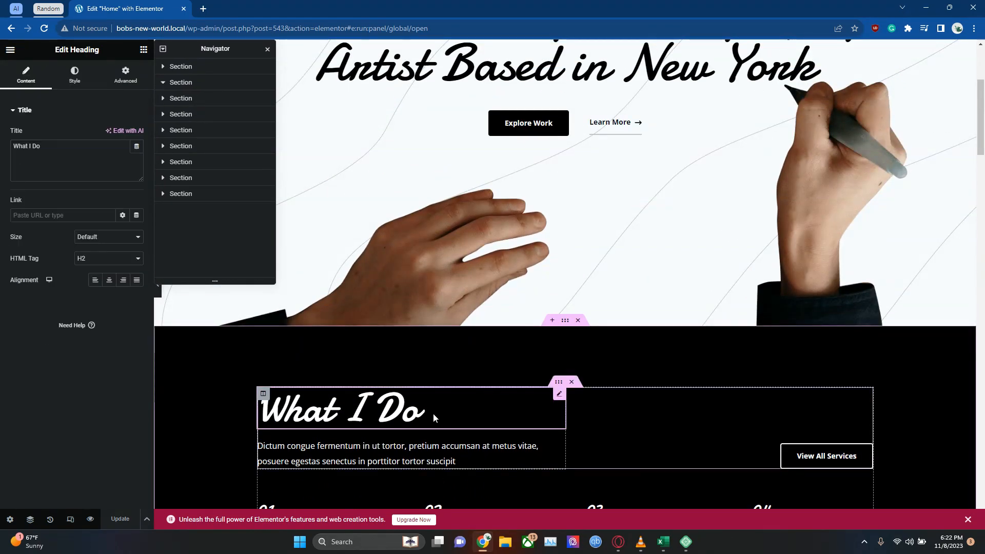
scroll(402, 318, down, 1)
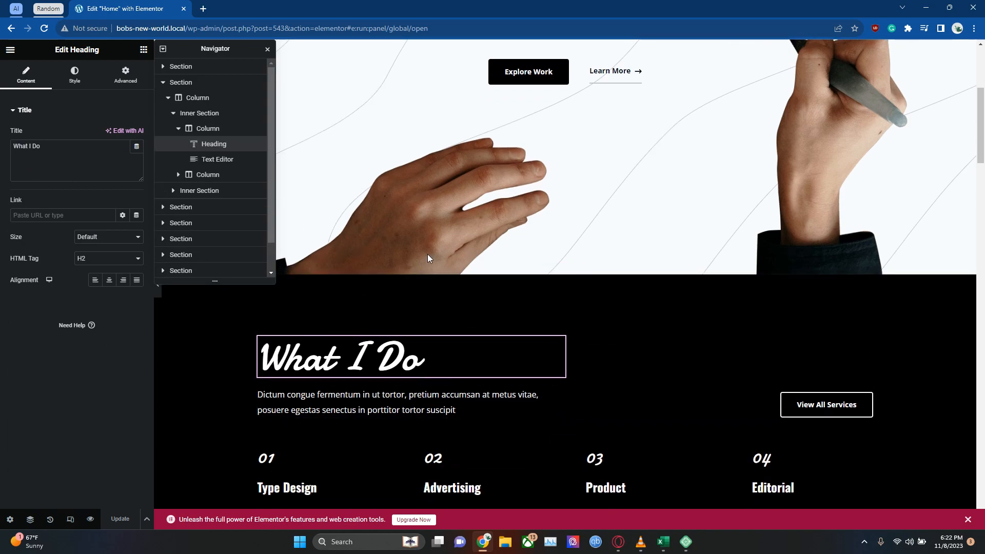
Collapse the second section in the Navigator and toggle the first section's visibility off and on.
click(164, 82)
scroll(406, 273, up, 4)
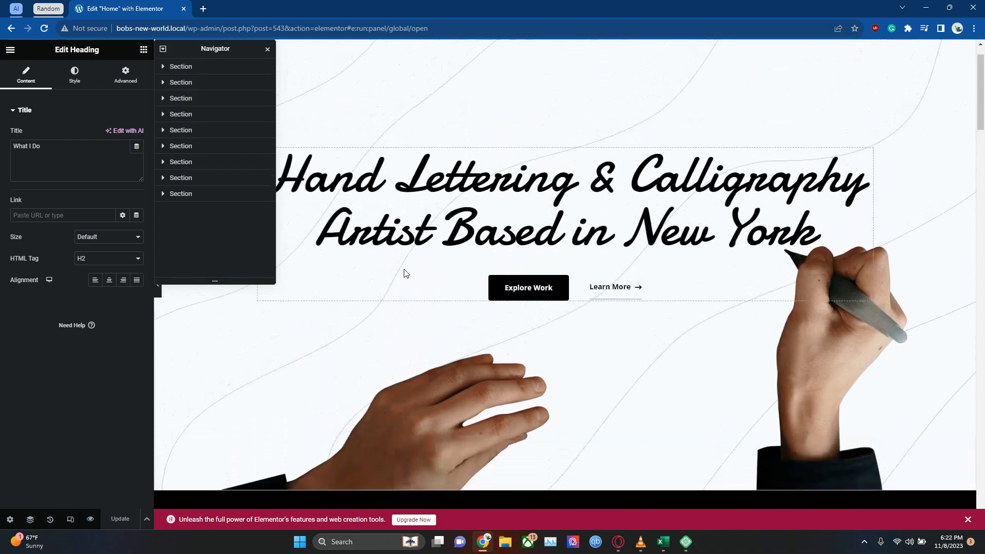
scroll(406, 274, up, 1)
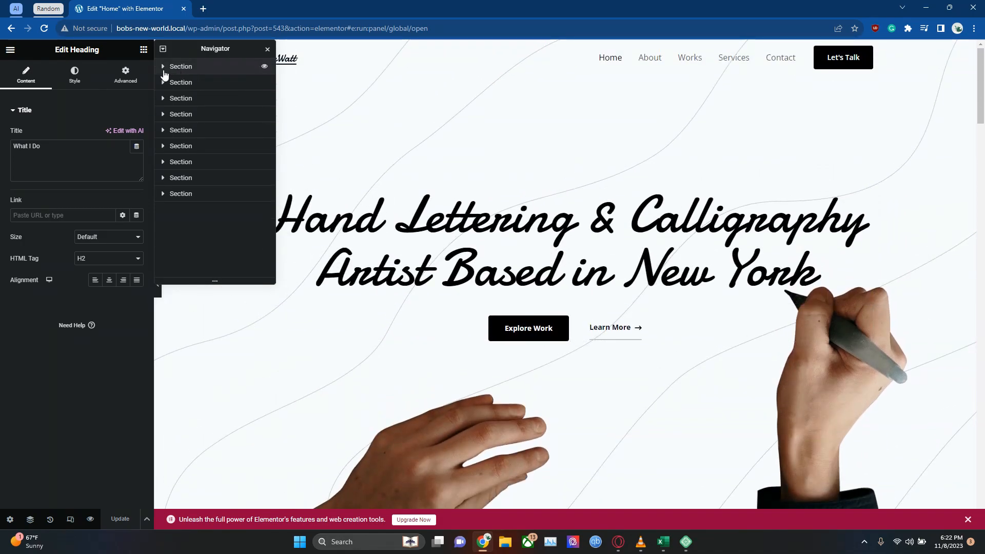
click(264, 67)
click(264, 66)
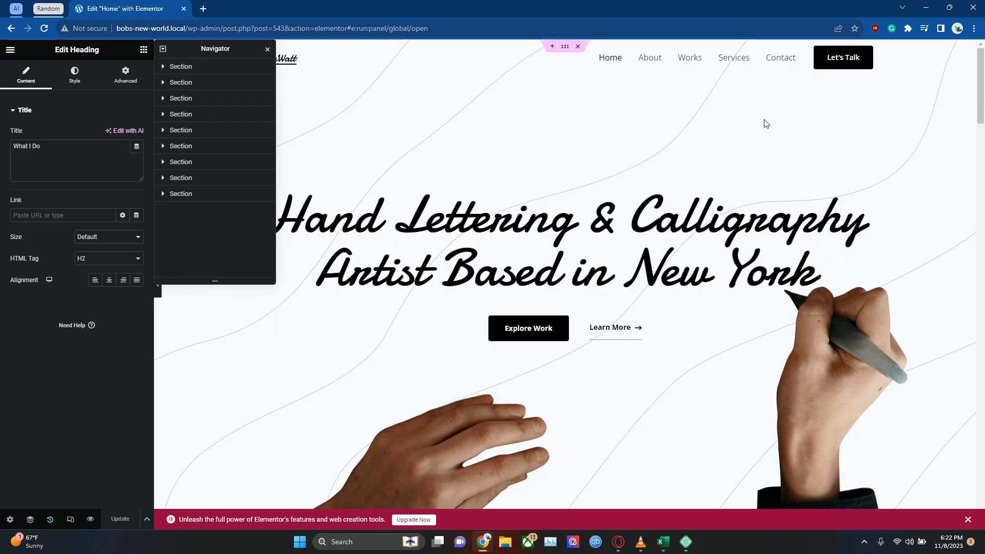
Expand the first section in the Navigator, selecting its column and the hero heading to view their settings.
click(164, 68)
click(190, 82)
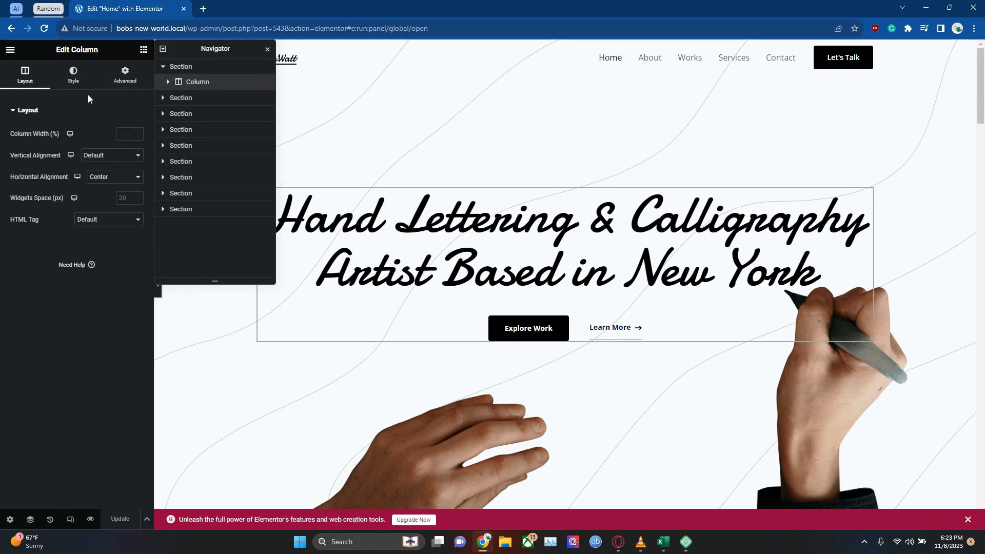
click(816, 265)
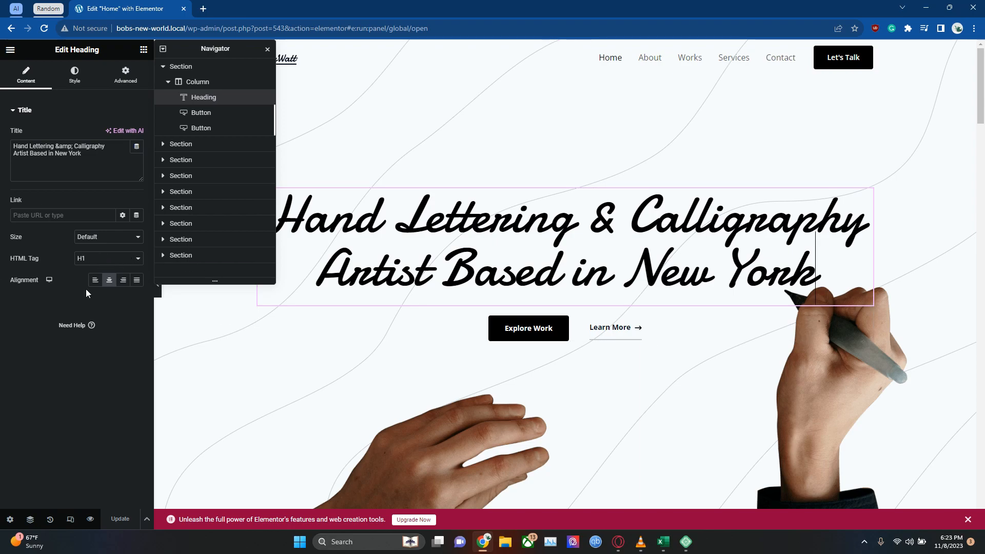
Examine the content settings of the "What I Do", "Advertising", "About Me", "Recent Works" and "Fermentum aliquet vitae odio viverra" headings.
scroll(494, 290, down, 9)
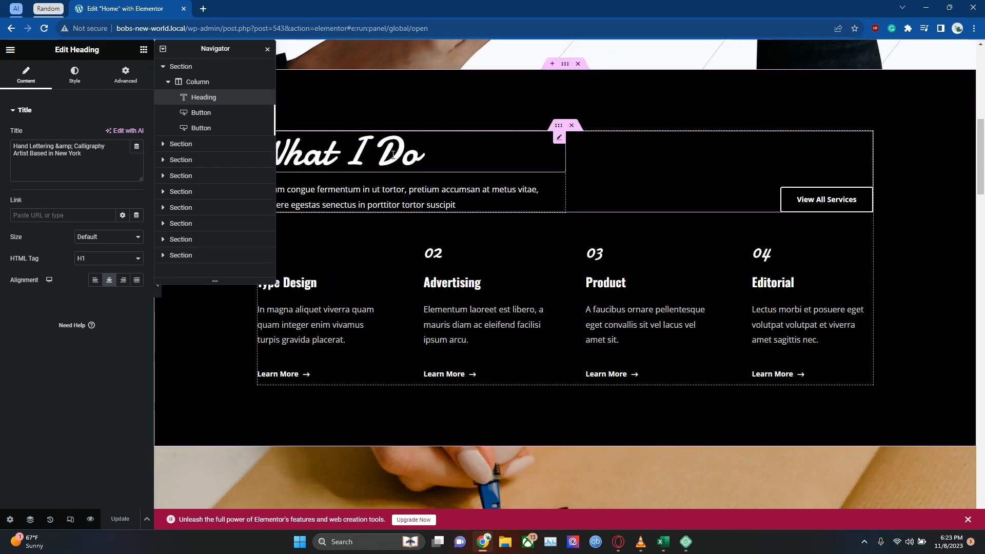
click(393, 154)
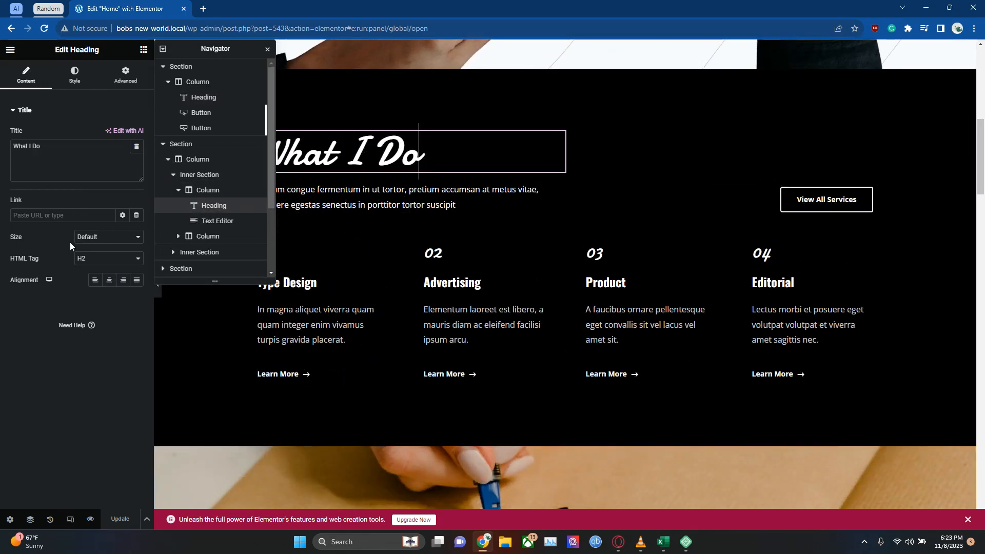
click(436, 280)
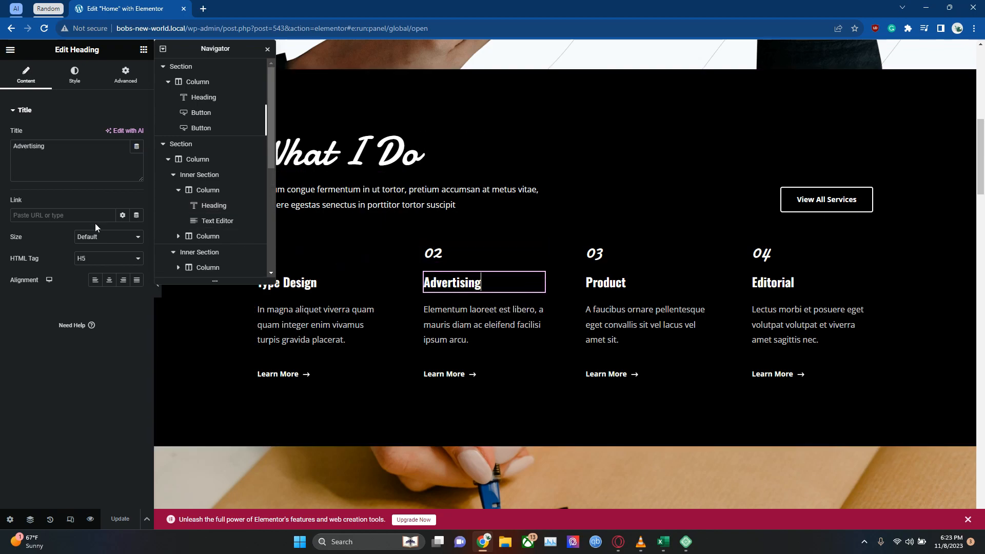
scroll(381, 336, down, 10)
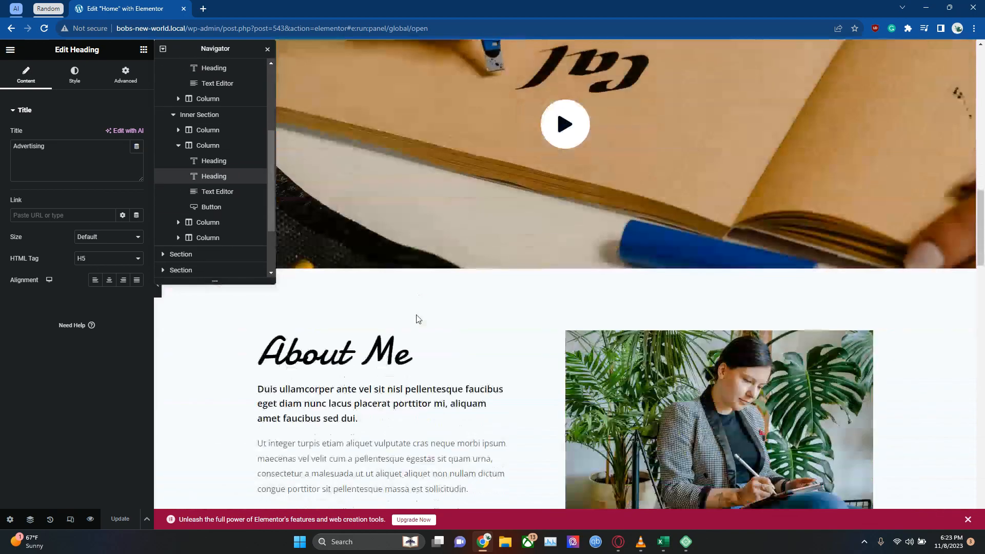
click(366, 345)
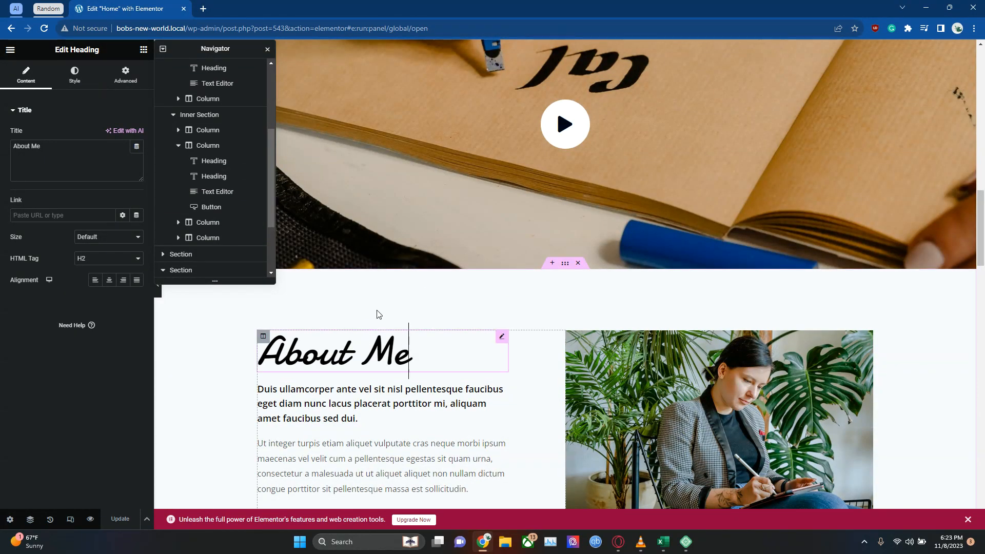
scroll(651, 273, down, 5)
scroll(443, 292, down, 6)
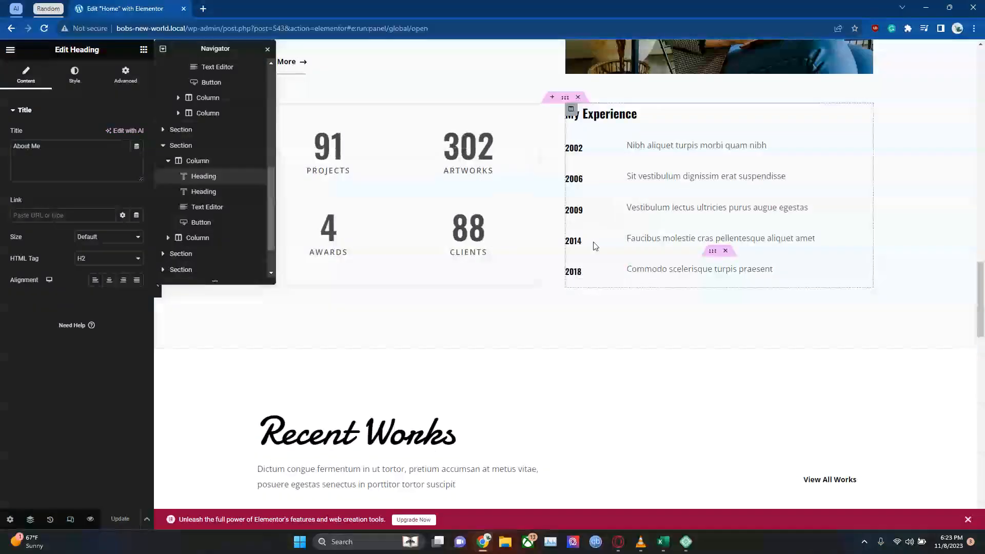
click(308, 328)
scroll(620, 232, down, 7)
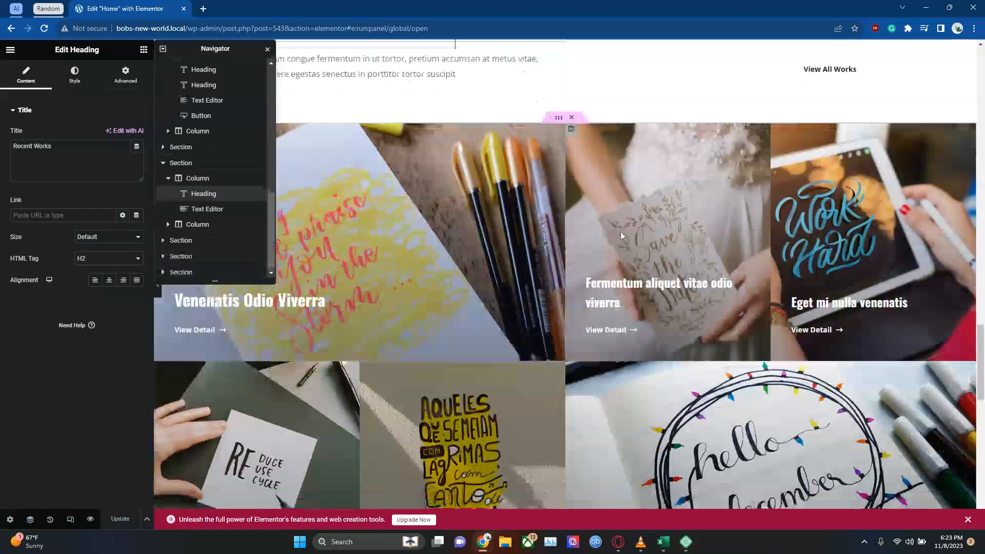
click(623, 232)
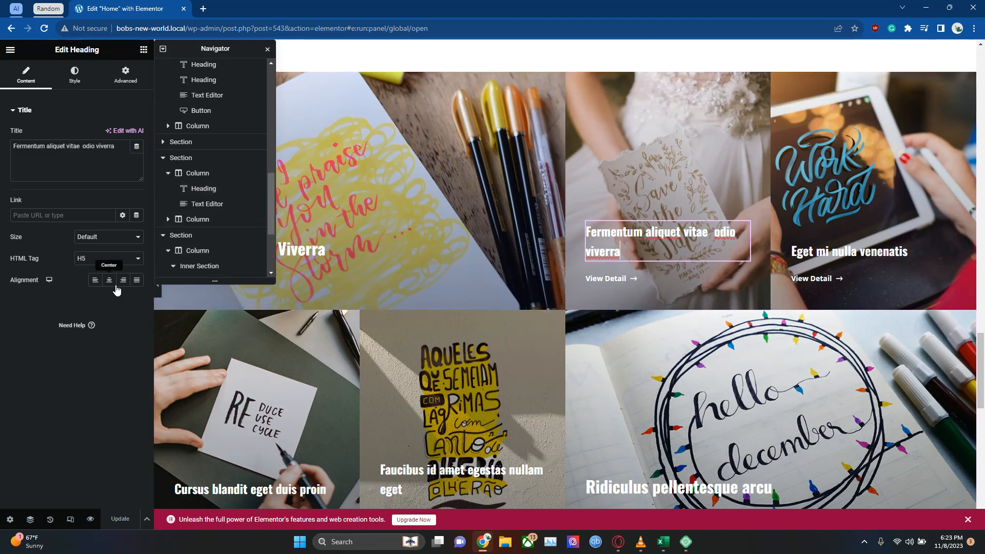
Select the hero heading "Hand Lettering & Calligraphy Artist Based in New York" for editing.
scroll(443, 277, down, 8)
scroll(460, 280, up, 3)
scroll(460, 279, up, 15)
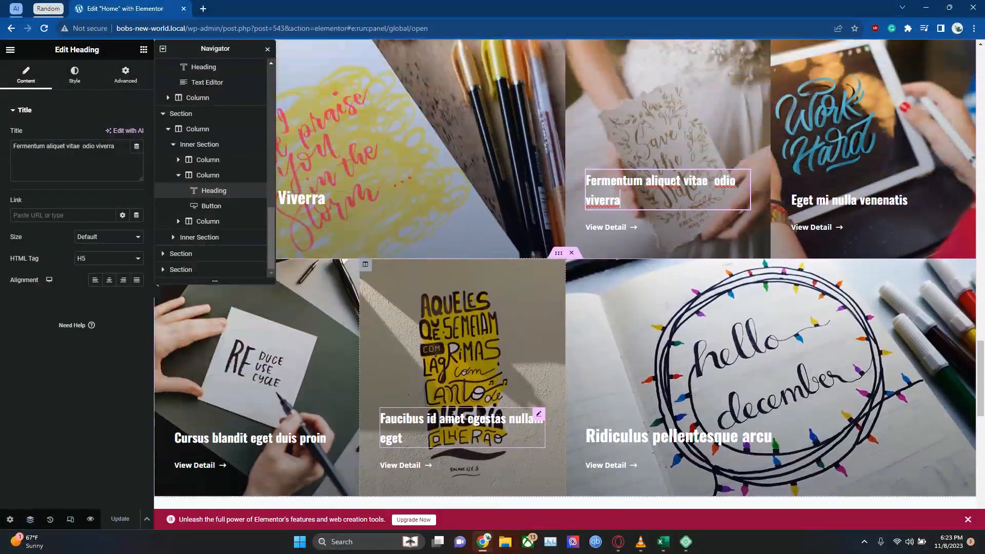
scroll(471, 266, up, 10)
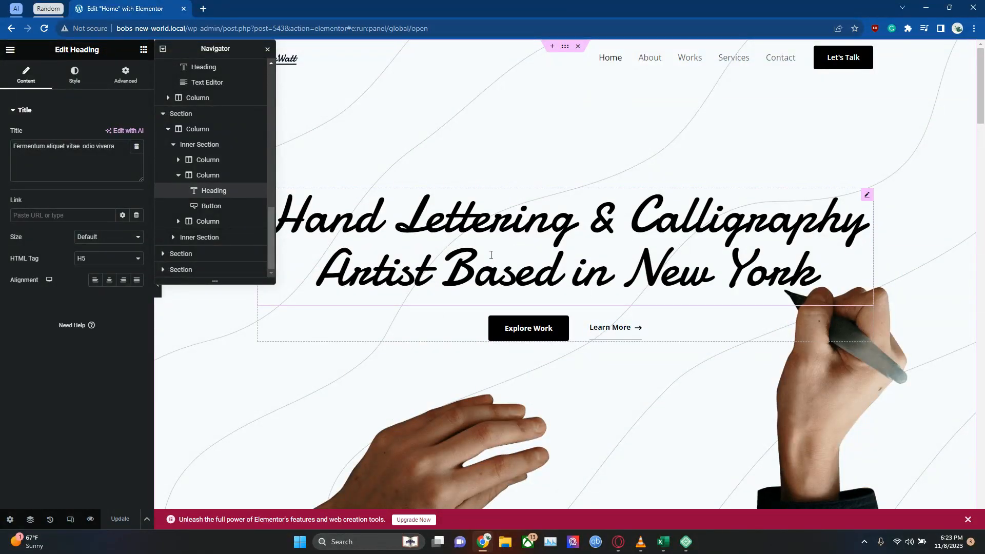
click(629, 237)
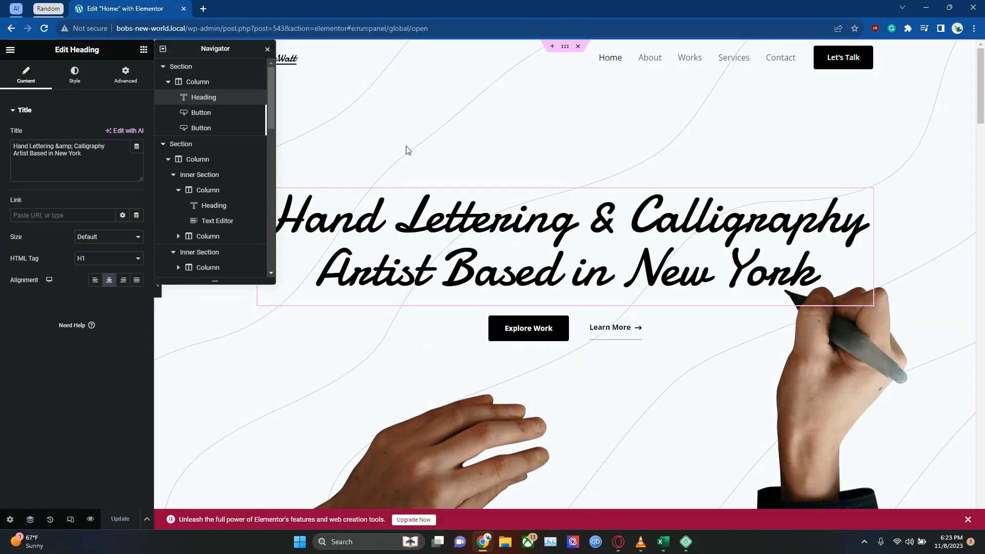
Inspect the layout settings of the second section and the content settings and type options of the "Explore Work" button.
click(180, 146)
scroll(370, 200, up, 5)
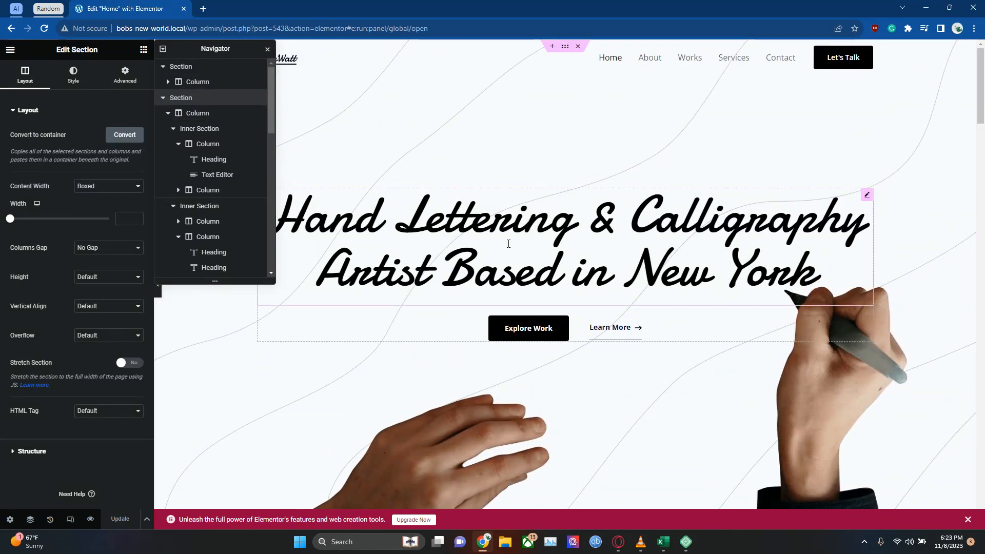
click(507, 332)
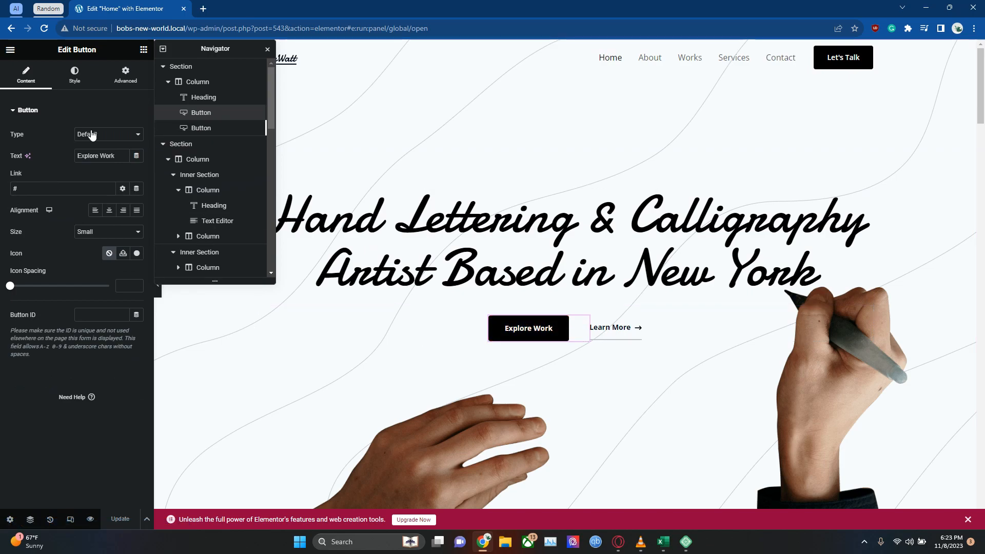
click(109, 135)
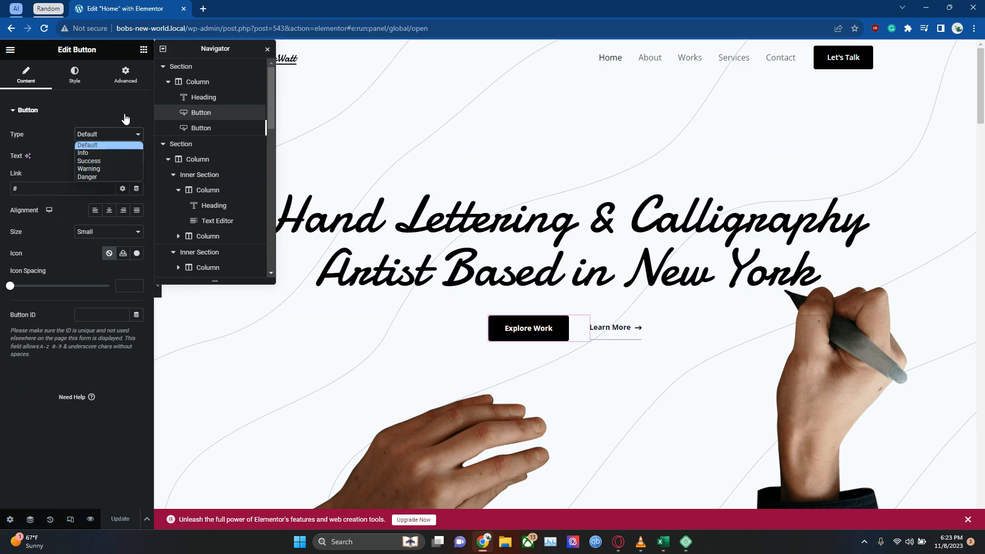
click(124, 115)
click(14, 110)
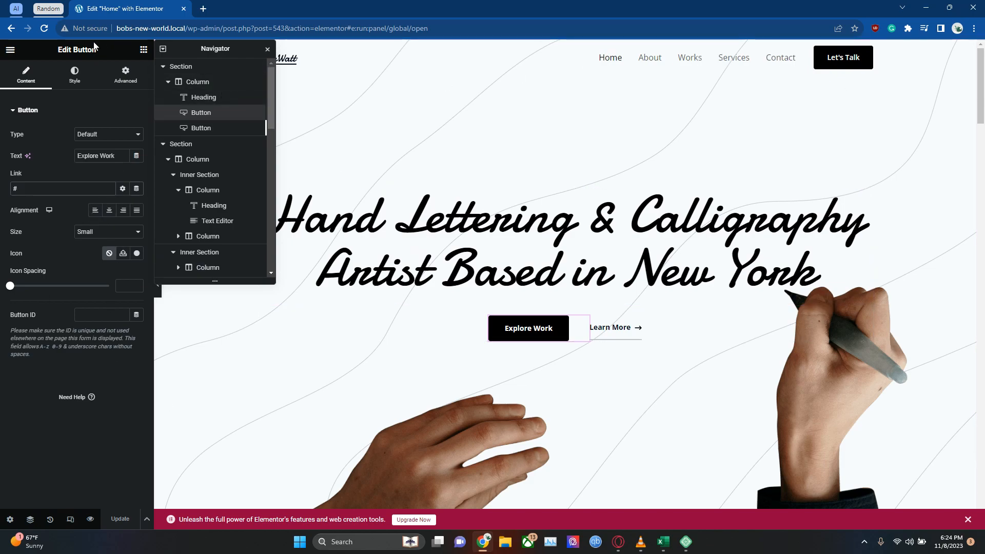
Exit the Elementor editor, deferring the exit destination choice, dismiss the block editor's welcome guide, and leave for the Pages list.
click(10, 50)
click(10, 51)
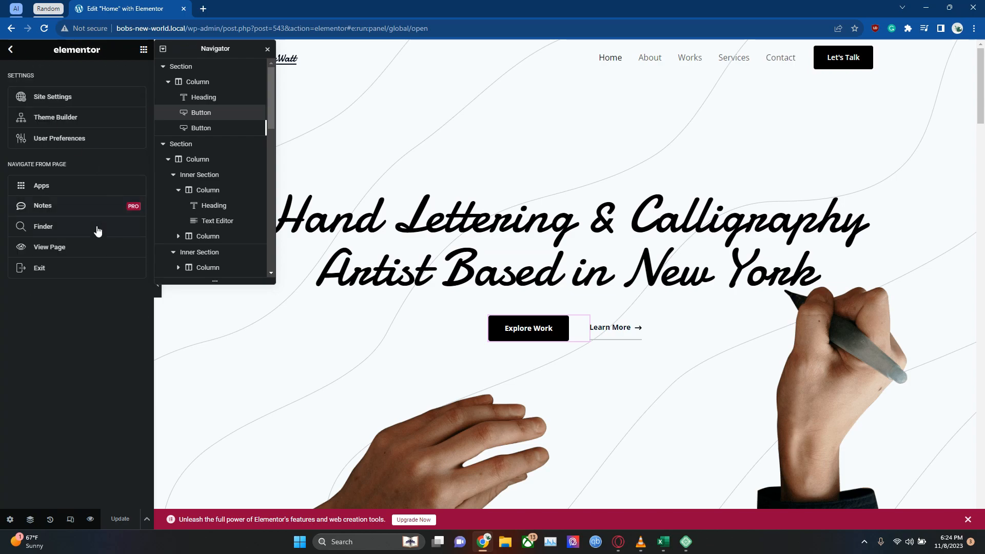
click(38, 268)
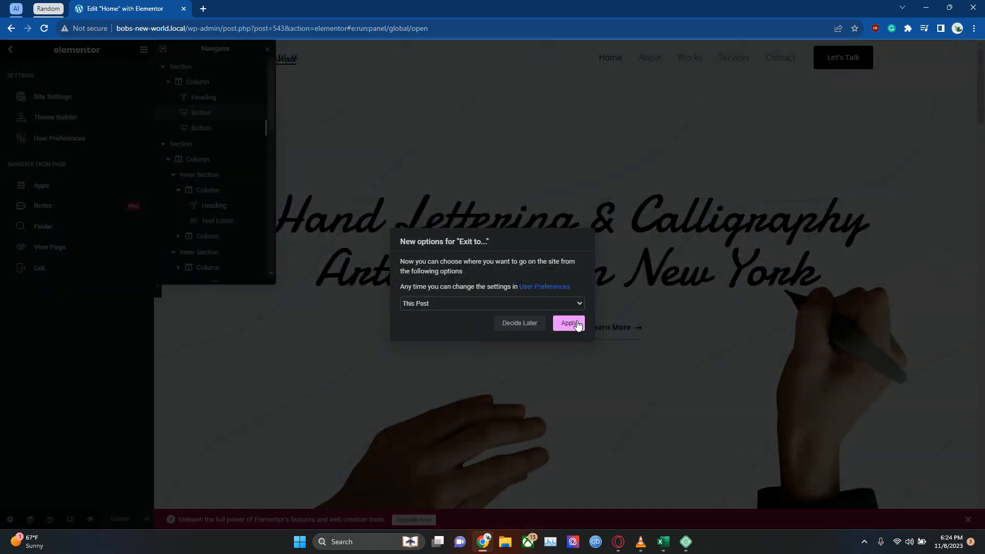
click(527, 326)
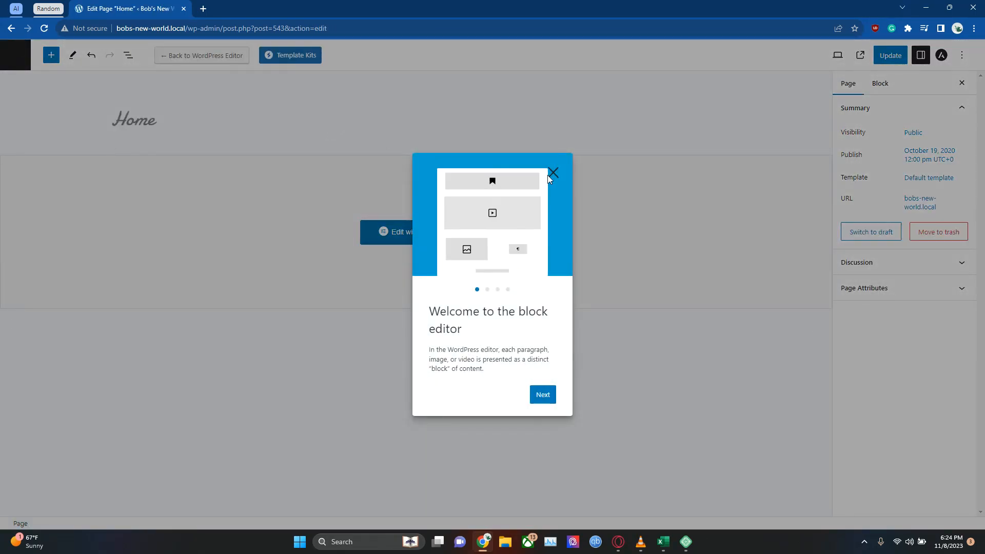
click(553, 172)
click(15, 55)
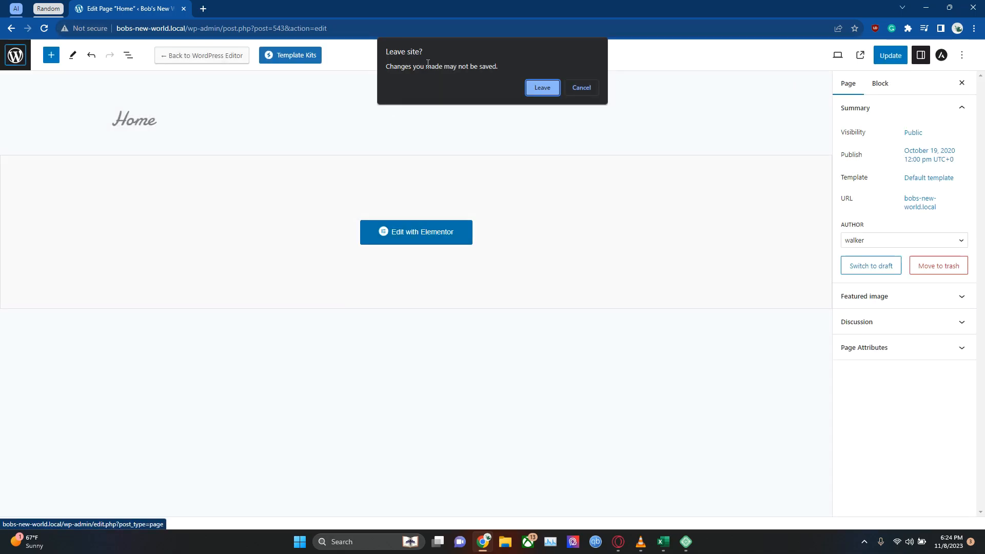
click(542, 87)
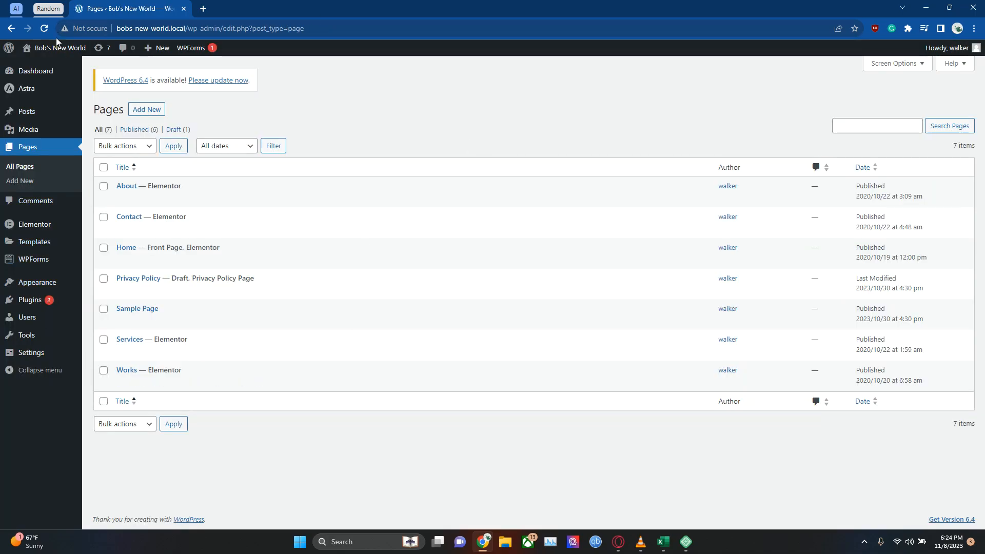
Visit the live home page, try its "Explore Work" and "Learn More" buttons, and look through the hero and "What I Do" sections.
click(67, 46)
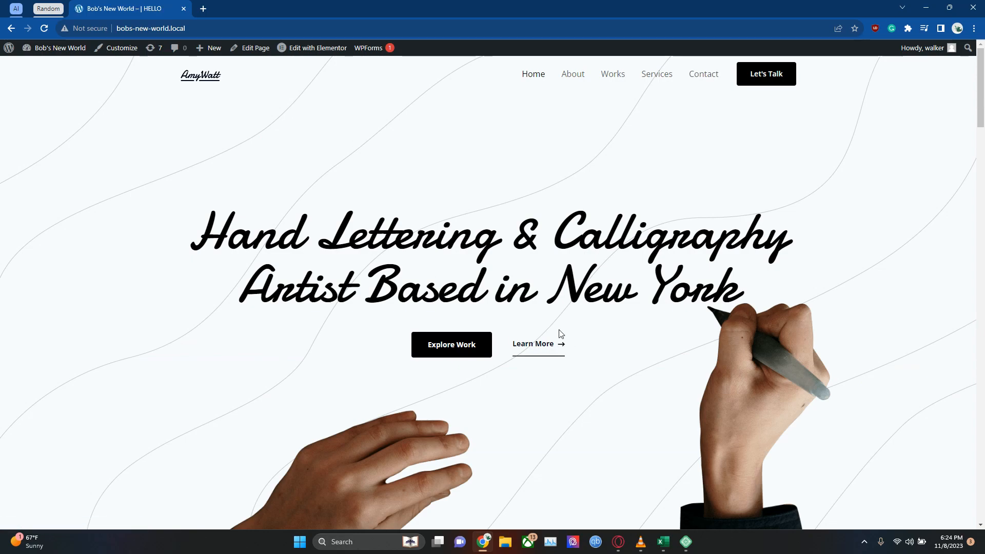
click(443, 355)
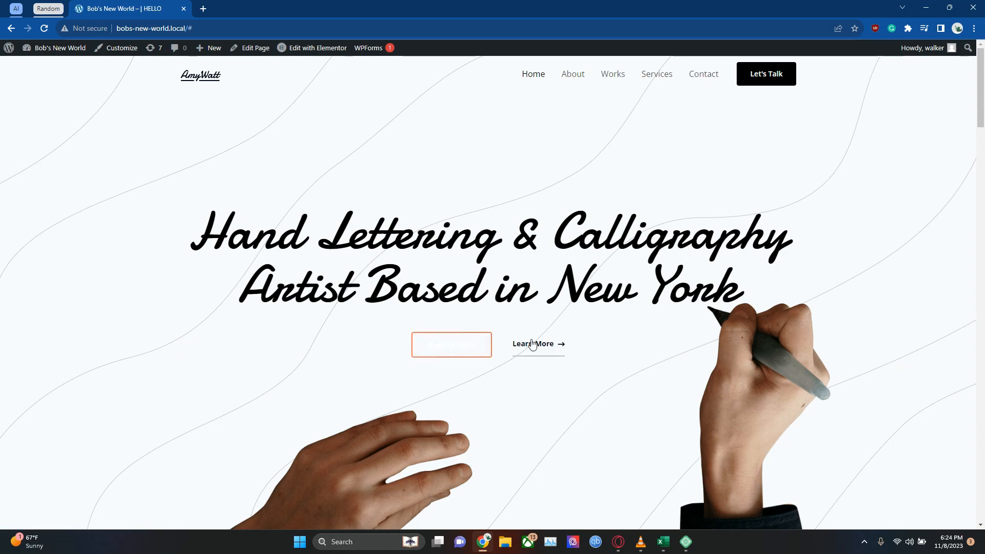
scroll(519, 392, down, 1)
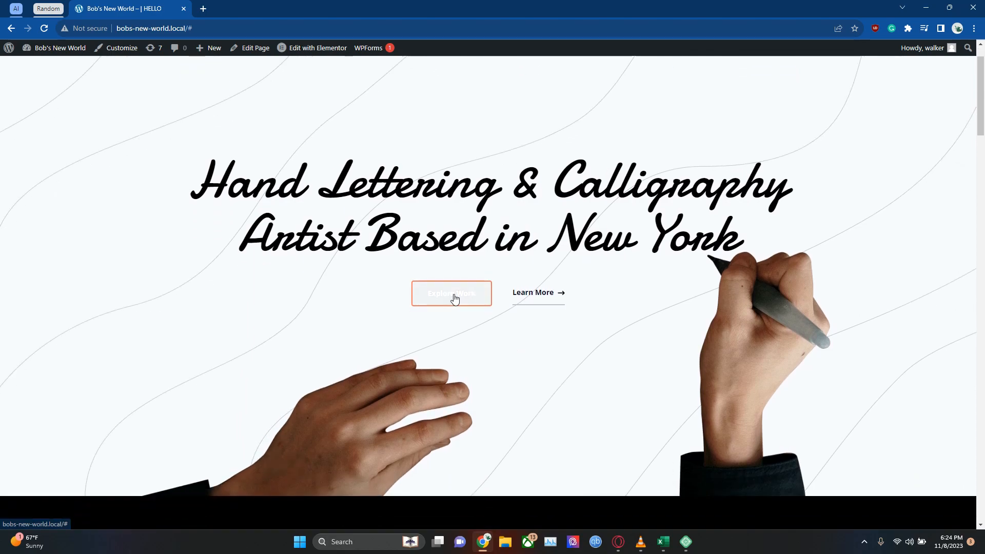
scroll(455, 298, up, 1)
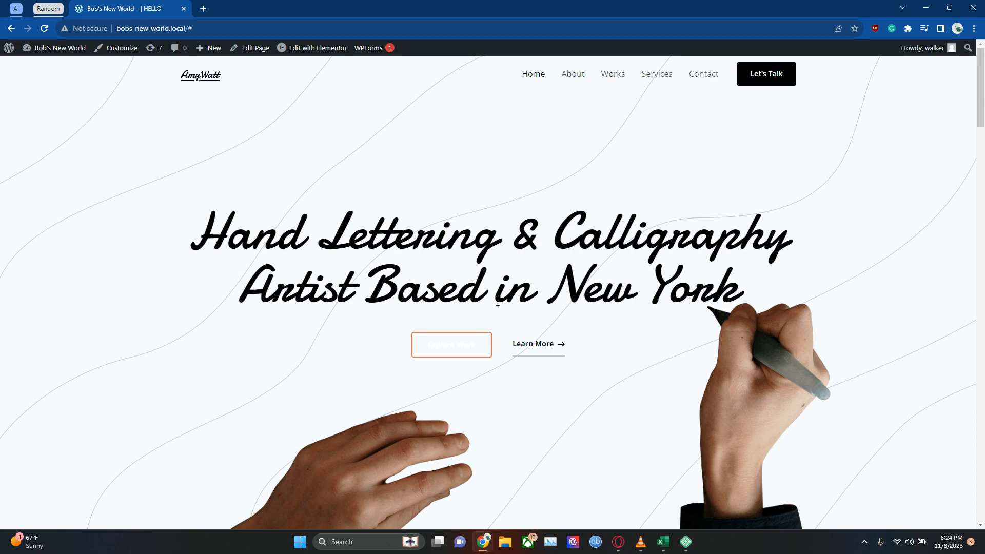
click(525, 346)
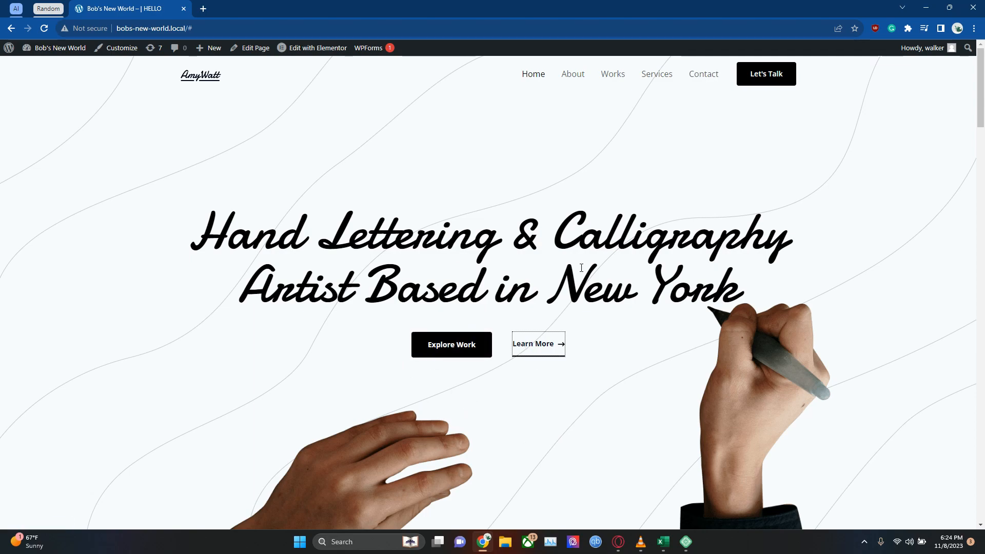
scroll(468, 259, down, 3)
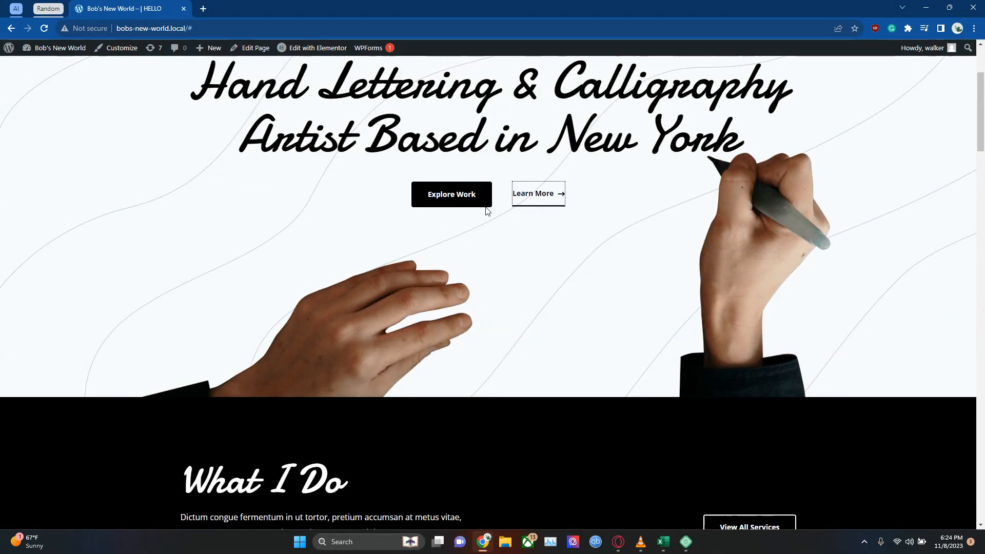
scroll(549, 277, up, 3)
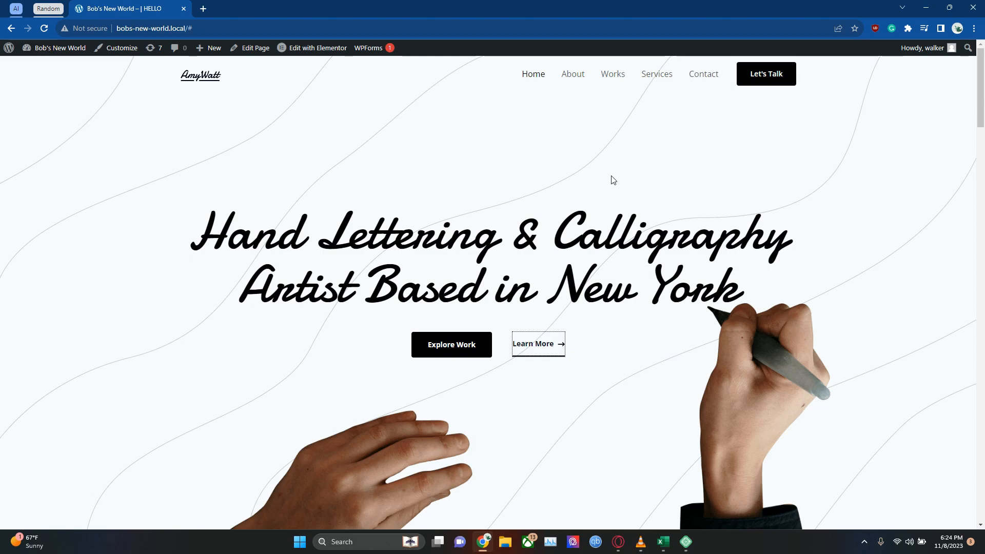
scroll(448, 273, down, 7)
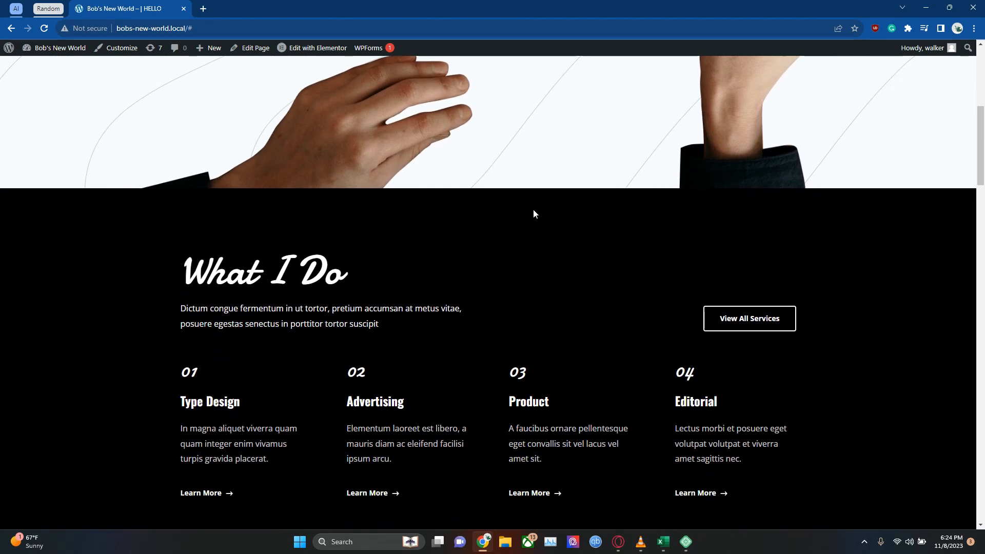
scroll(532, 220, up, 7)
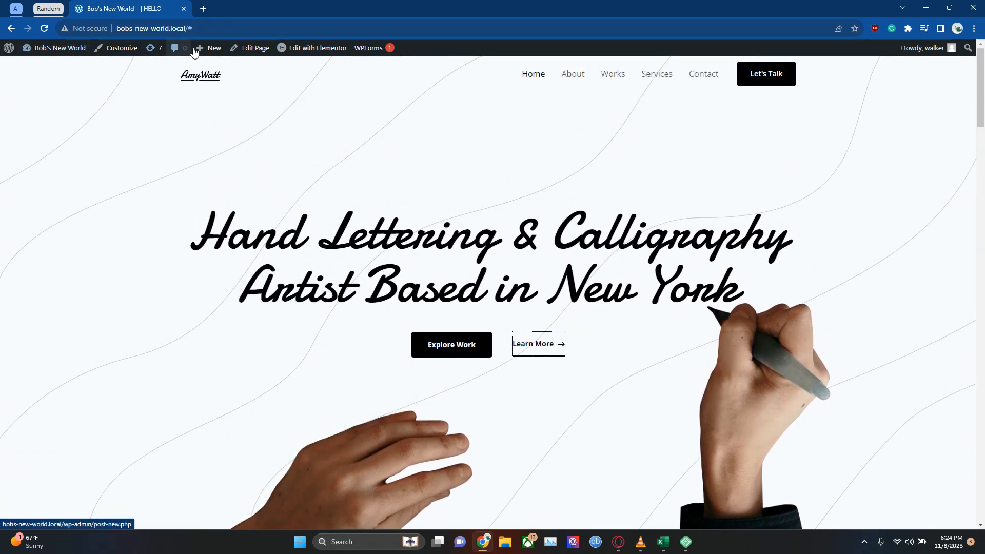
Create a new page and open it for editing with Elementor.
mouse_move(199, 48)
click(216, 94)
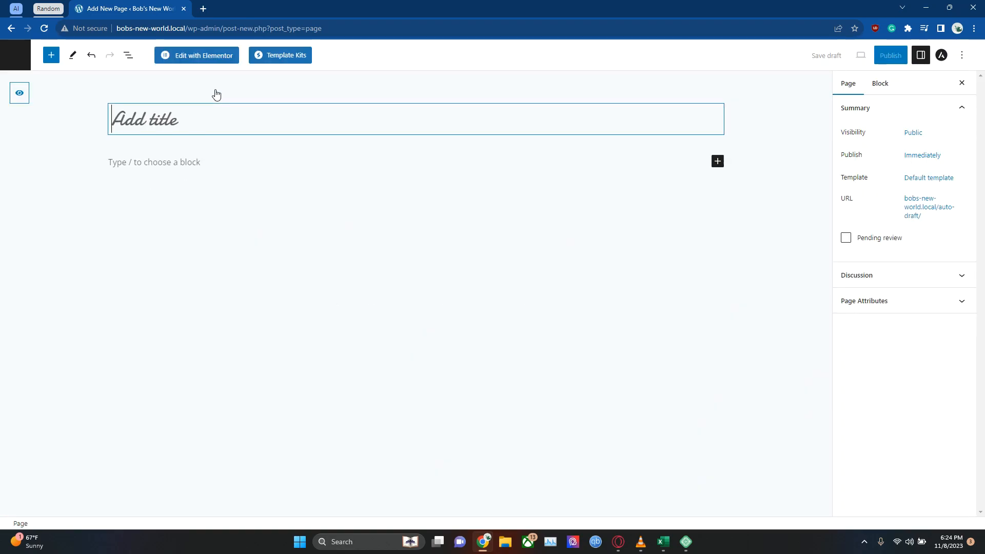
click(208, 56)
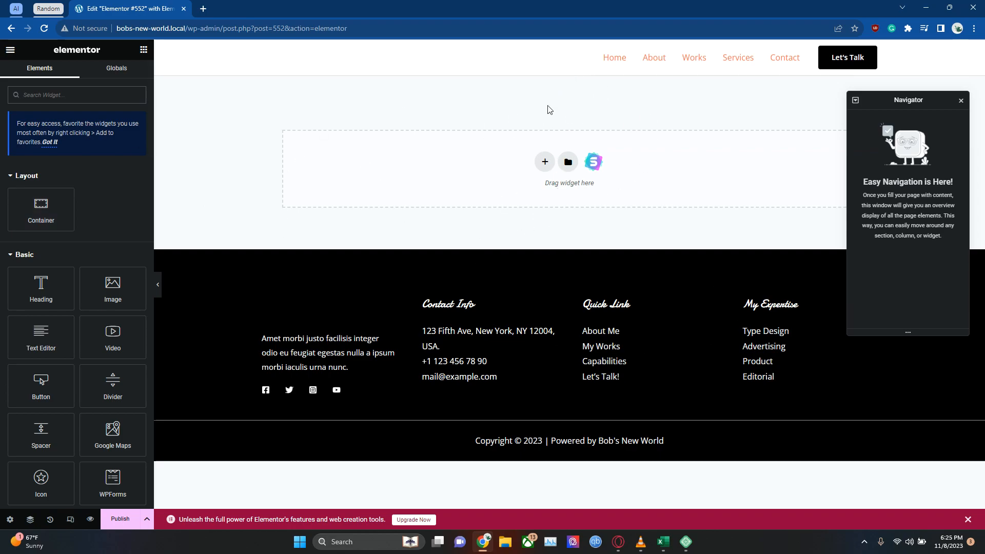
Add a single-column container with downward direction to the page and an equal two-column container below it.
click(545, 162)
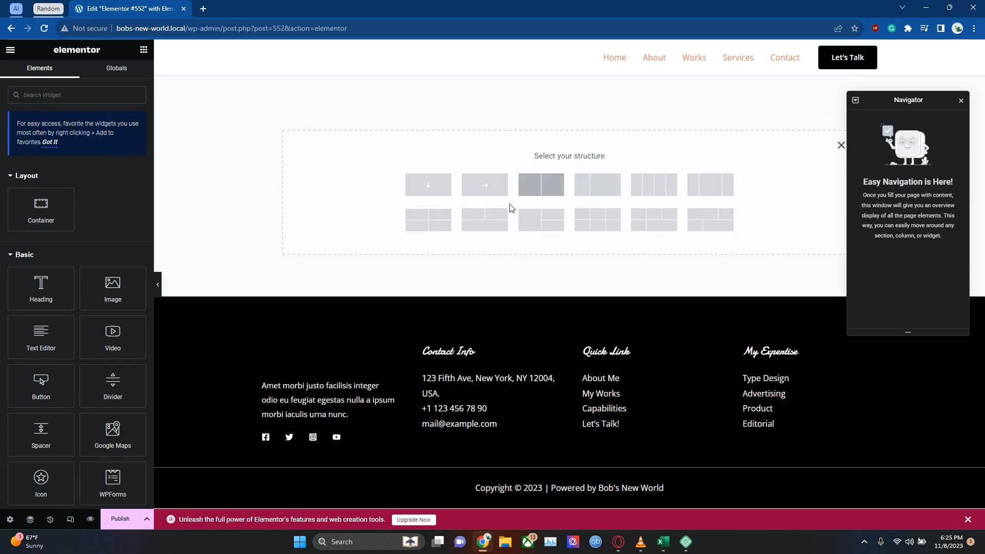
click(426, 185)
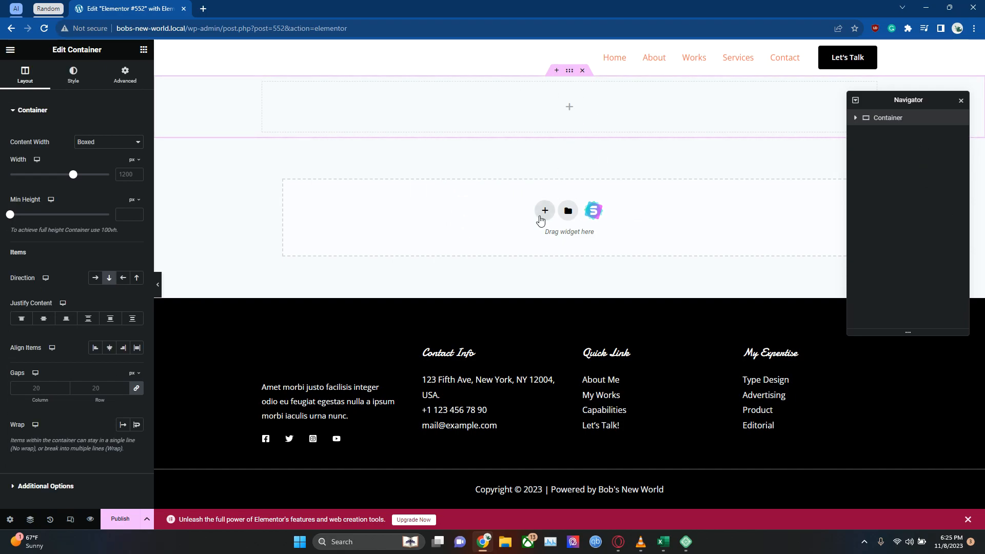
click(542, 218)
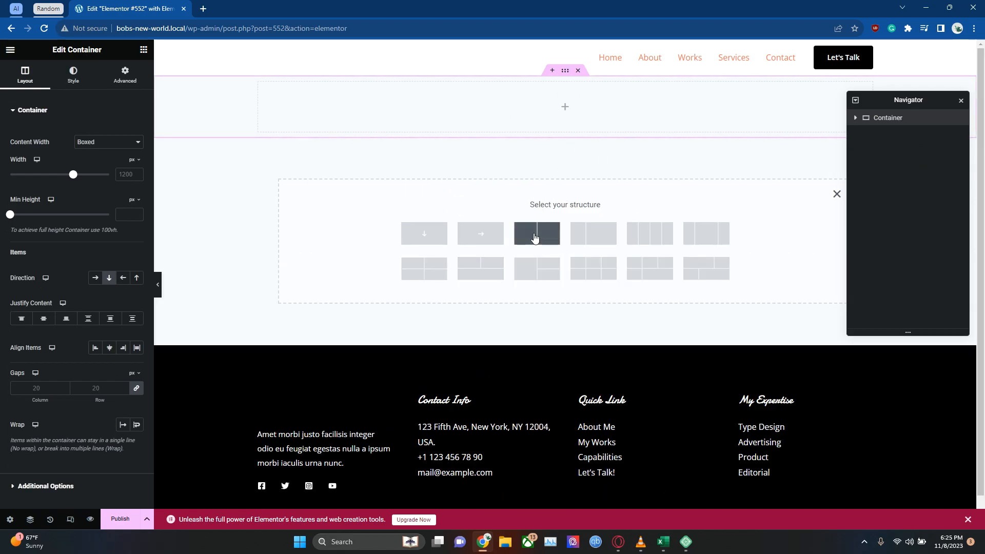
click(536, 234)
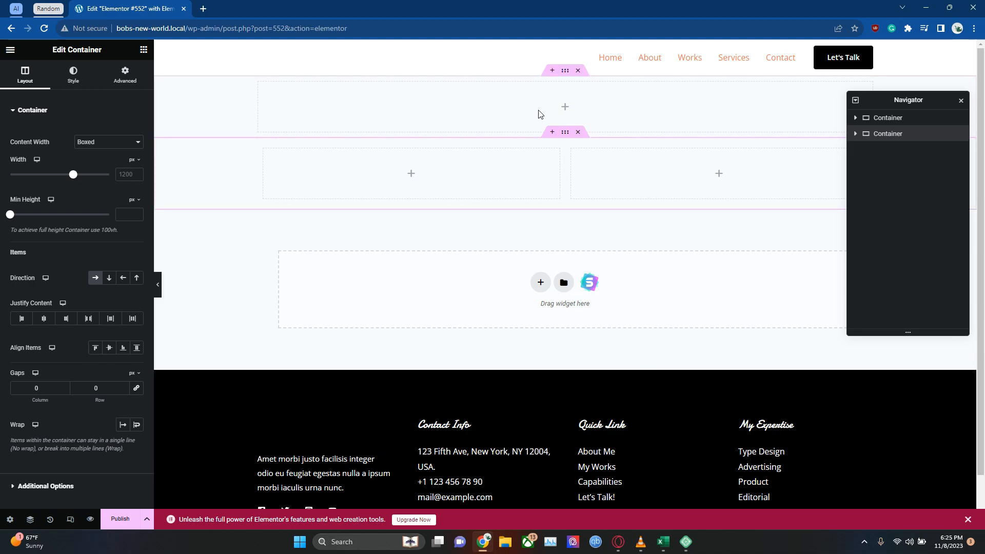
Place a Heading widget in the first container and center its text.
click(565, 108)
drag(52, 284, 583, 101)
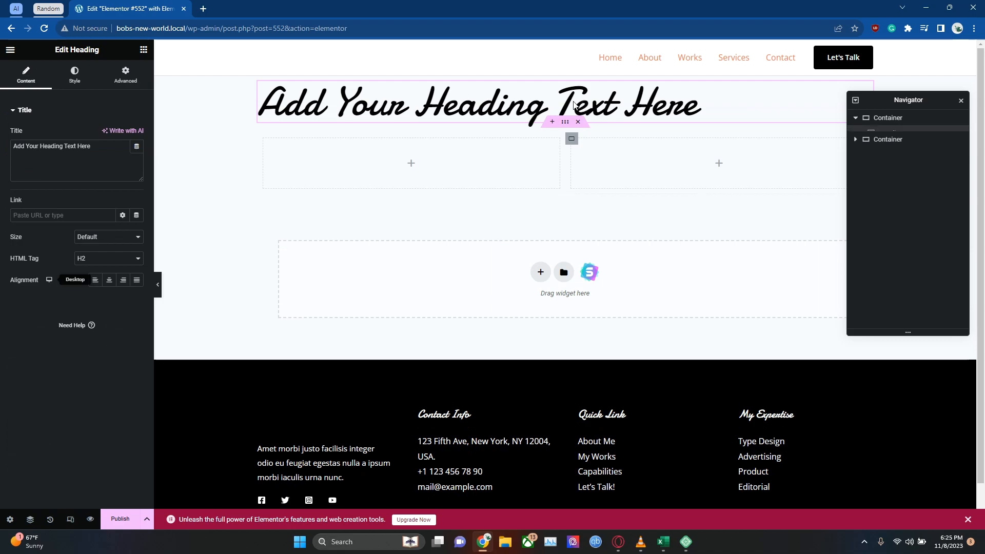
click(109, 279)
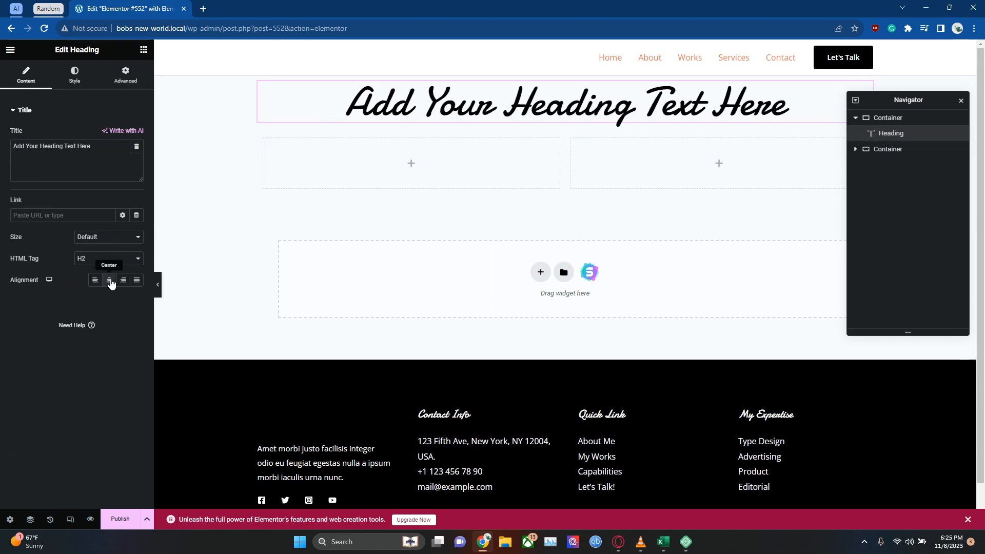
Replace the heading's placeholder text with "Gamer's United".
triple_click(558, 110)
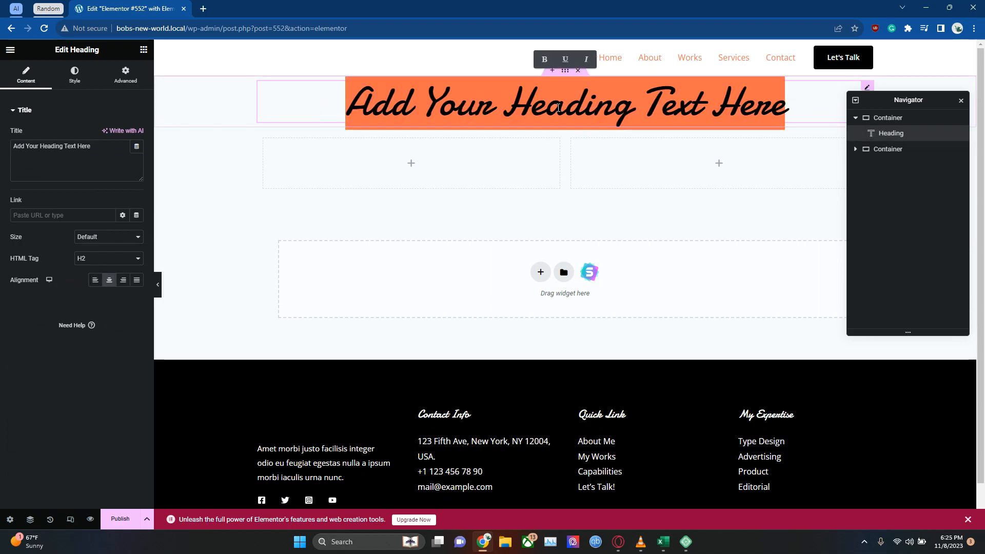
text(Gamer's)
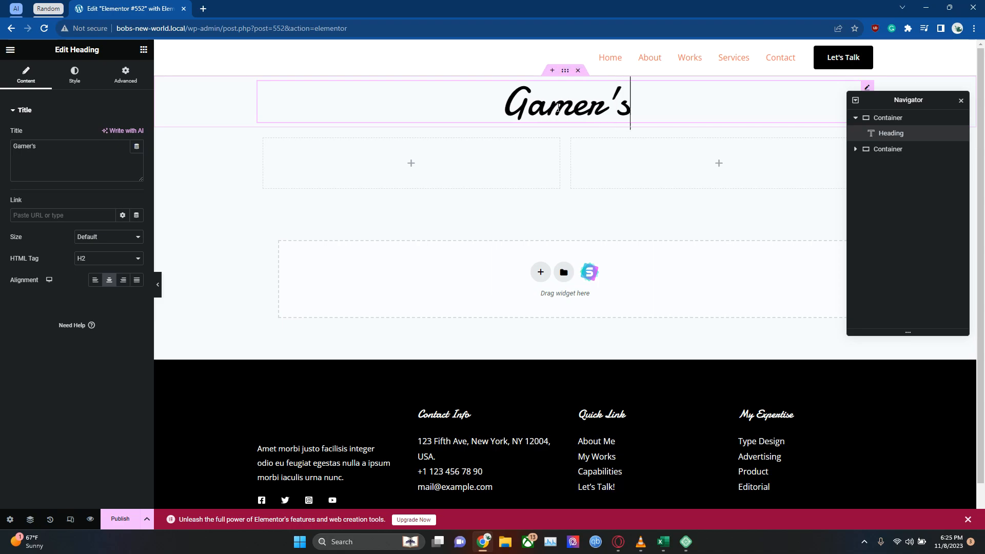
text( Untie)
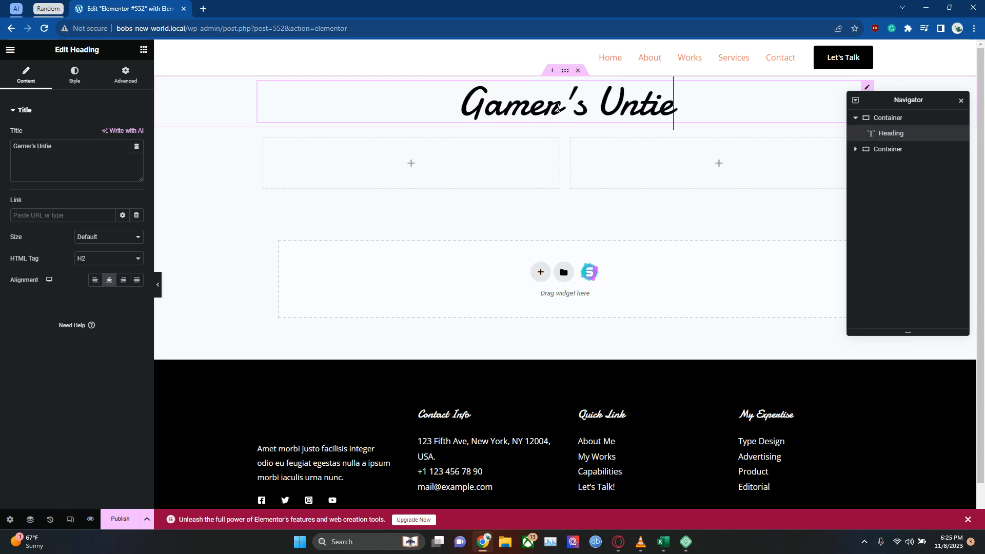
key(BackSpace)
key(BackSpace)
key(BackSpace)
text(itex)
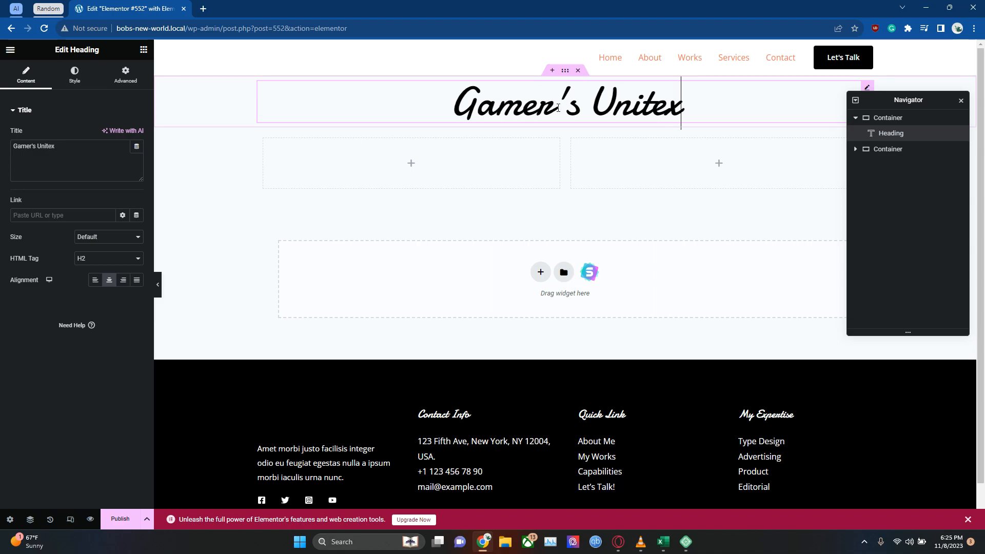
key(BackSpace)
text(d)
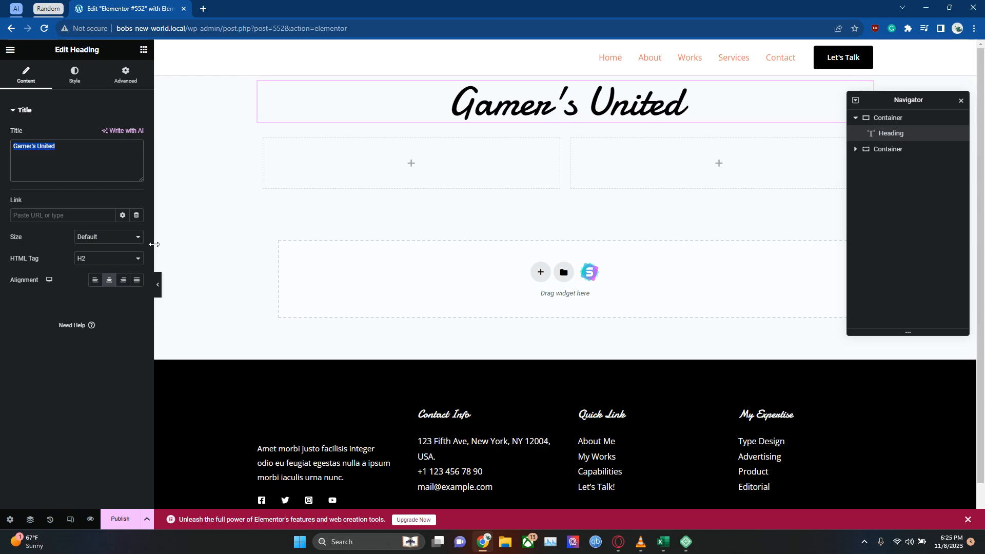
Try the H1 HTML tag on the "Gamer's United" heading and set the tag back to H2.
click(114, 258)
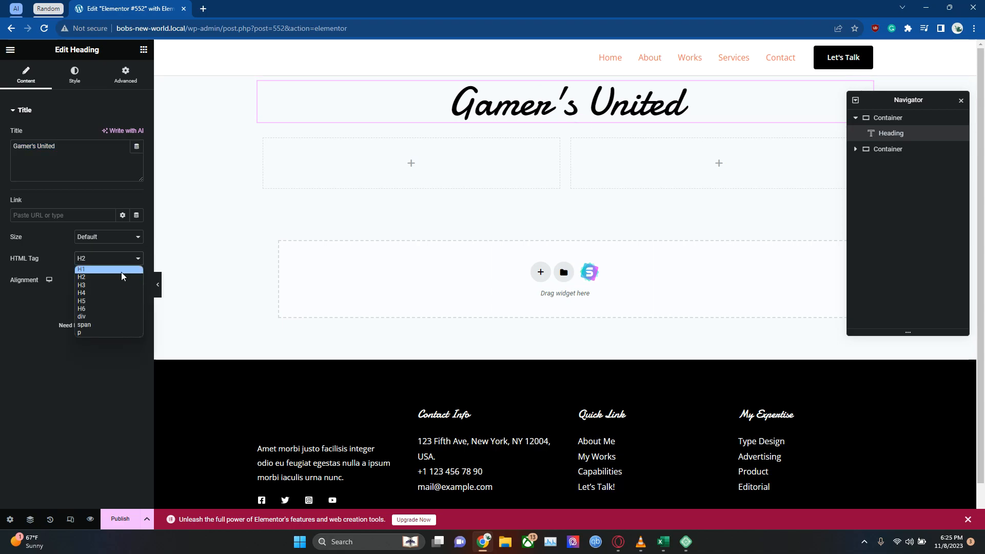
click(121, 271)
click(122, 257)
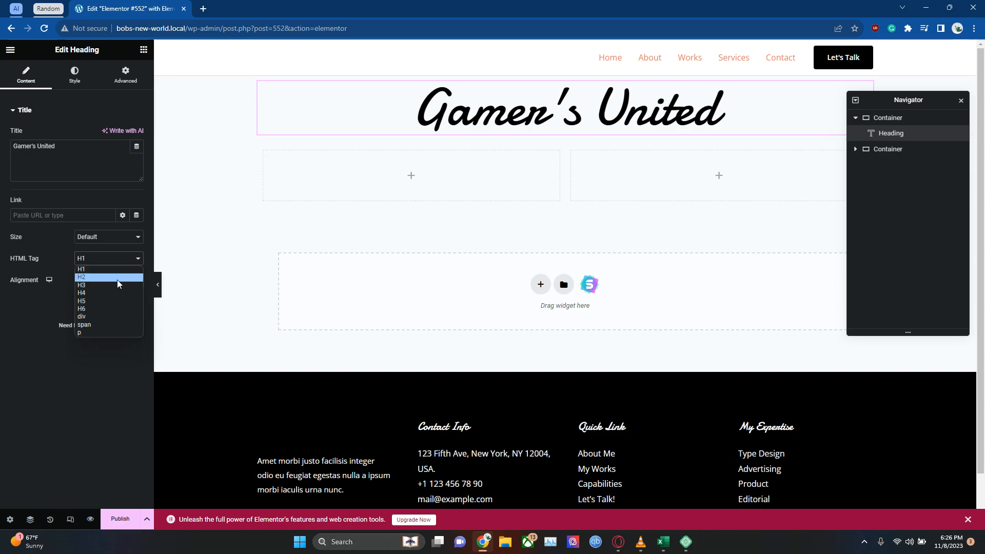
click(117, 277)
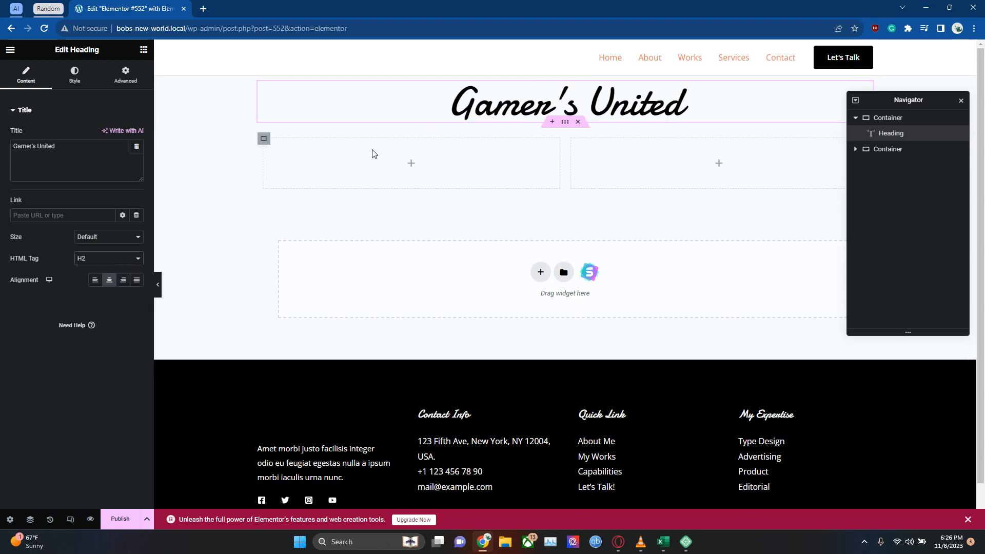
Set the text color of the "Gamer's United" heading to dark brown #532C2C.
click(74, 74)
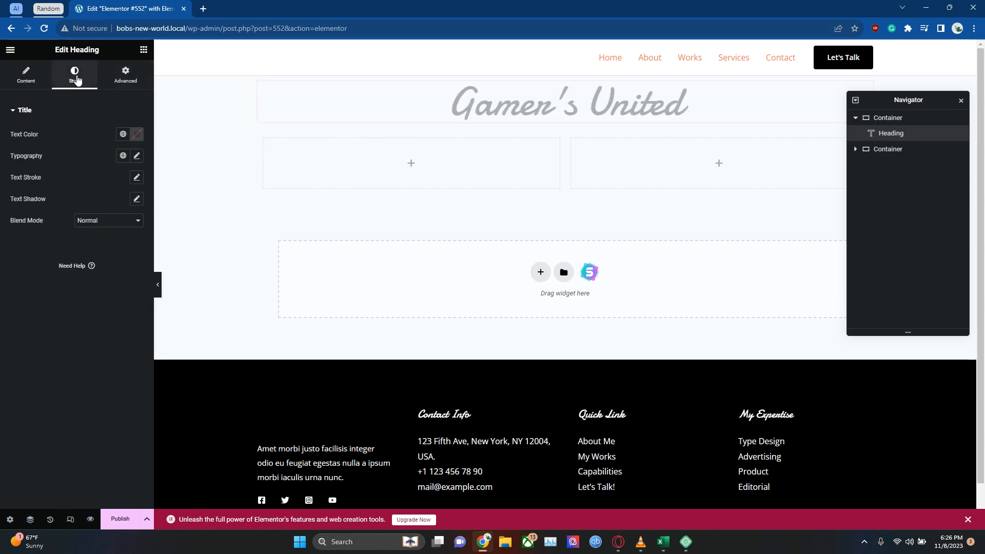
click(136, 134)
mouse_move(159, 194)
mouse_down()
mouse_move(170, 198)
mouse_move(185, 179)
mouse_move(133, 228)
mouse_up()
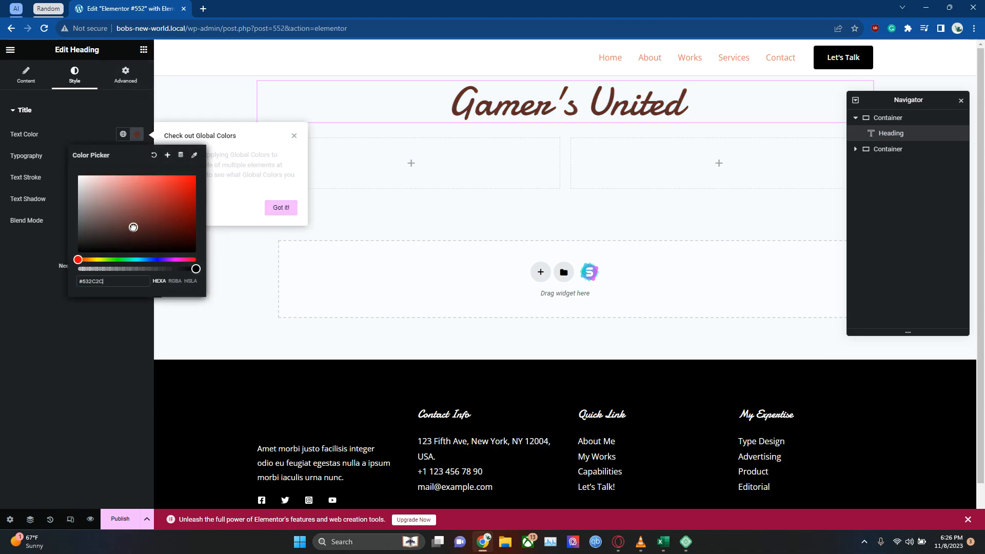
click(135, 110)
click(34, 80)
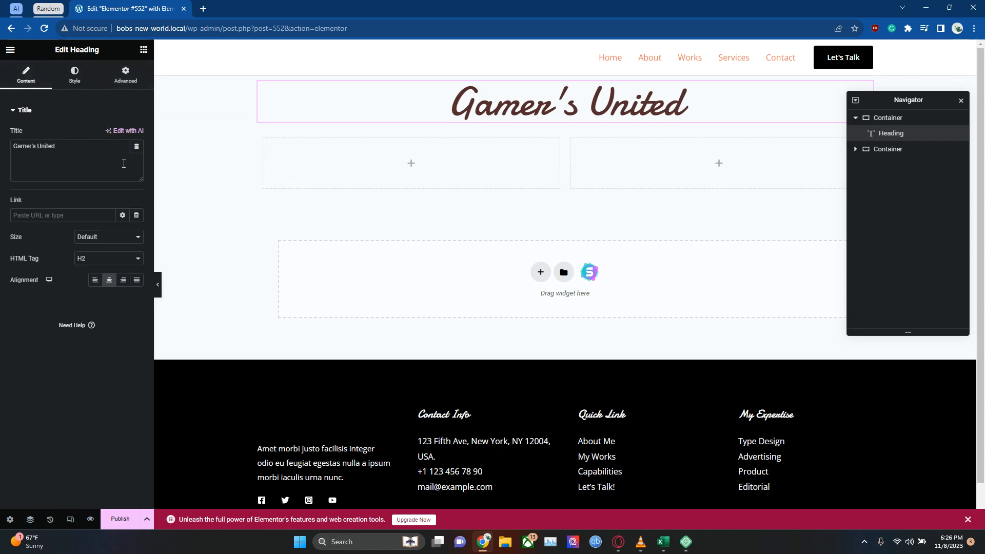
click(74, 75)
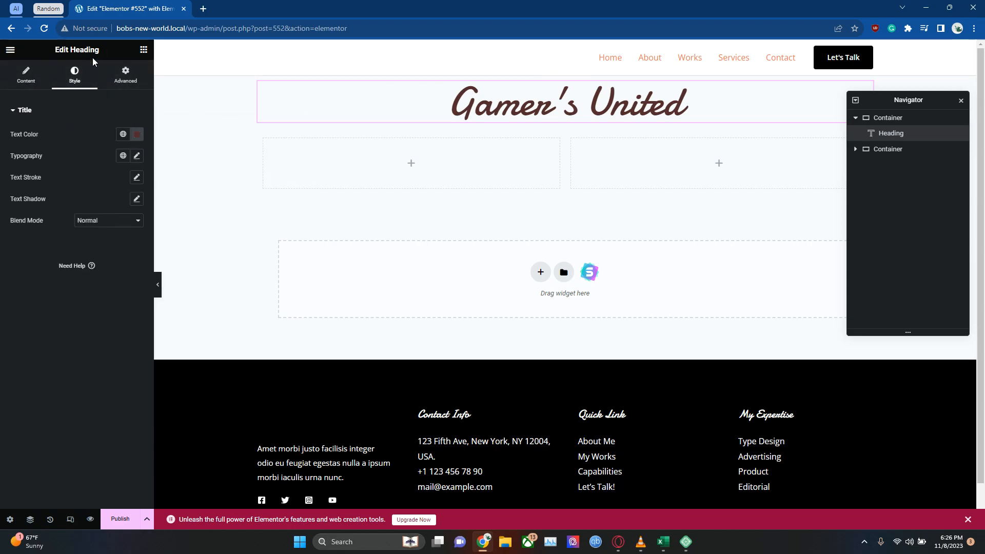
Try a 28 px margin on all sides of the "Gamer's United" heading and bring the margin back to 0.
click(127, 77)
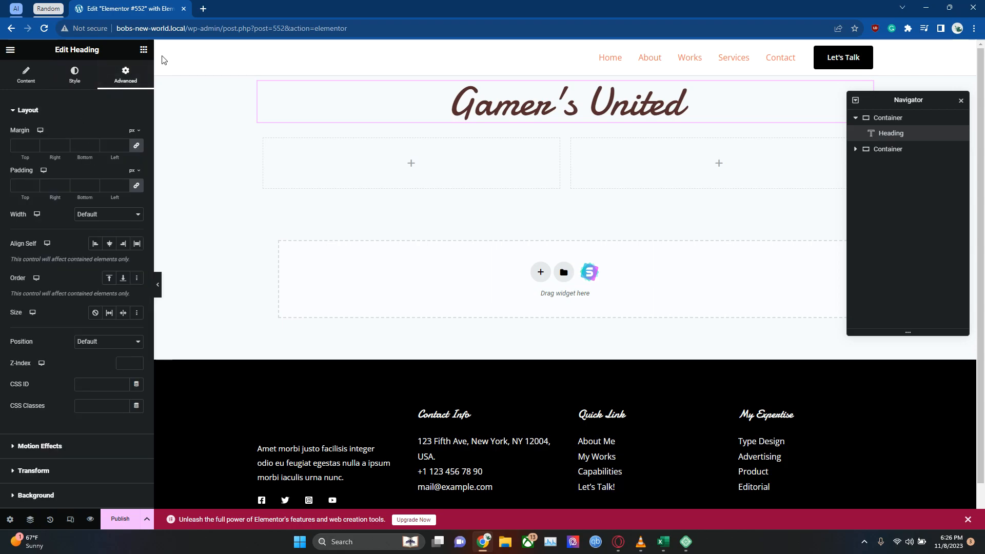
click(33, 144)
drag(33, 144, 32, 146)
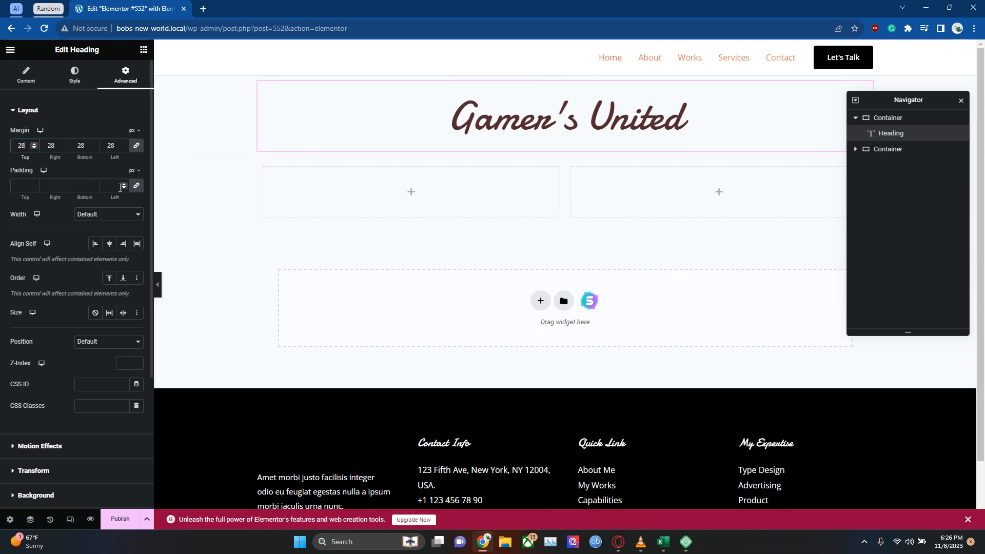
drag(36, 145, 34, 148)
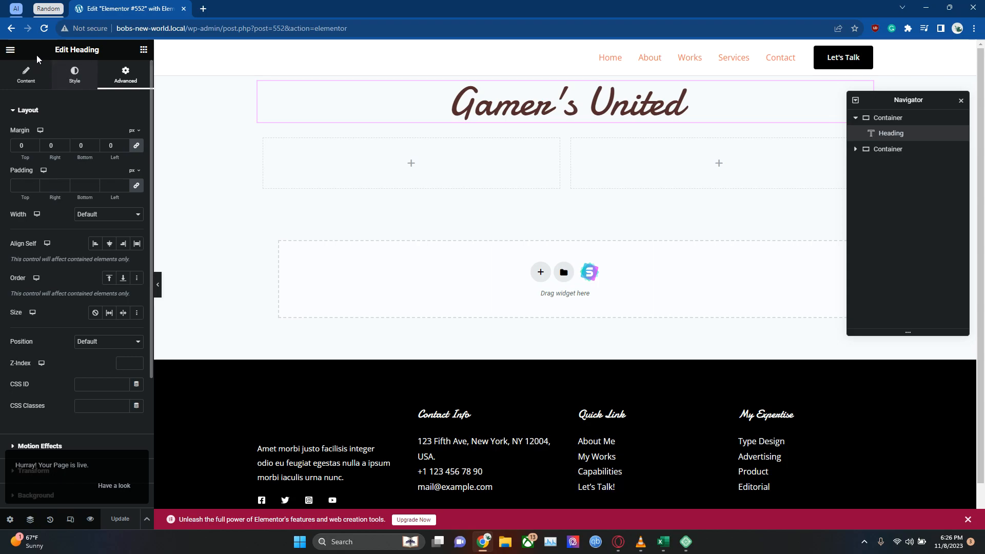
Look over the editor's general settings and open a preview of the page with the styled heading.
click(11, 50)
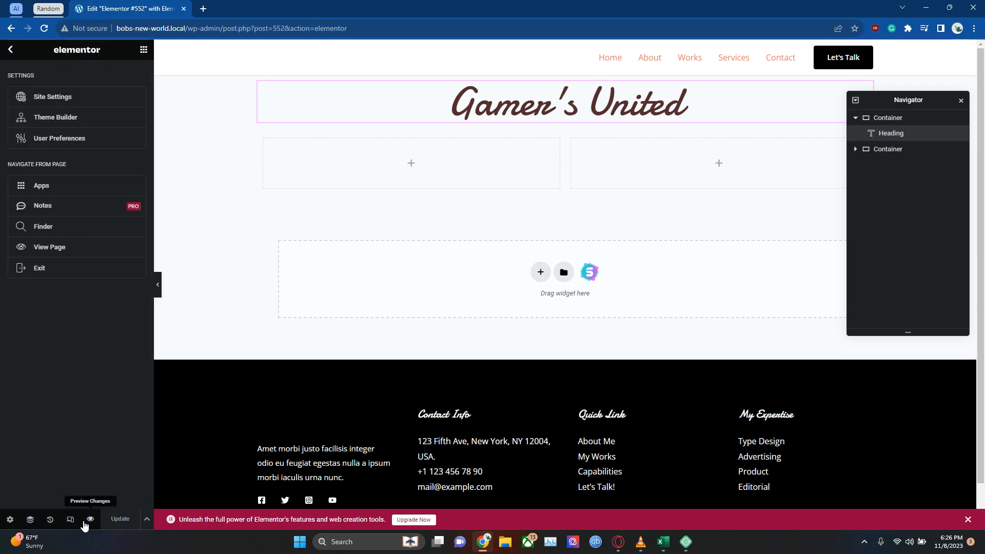
click(90, 520)
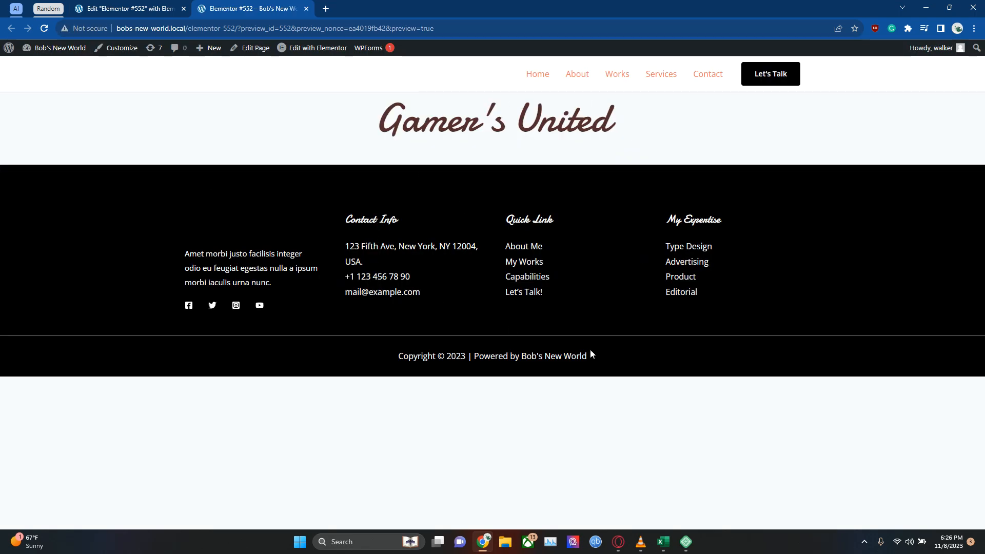